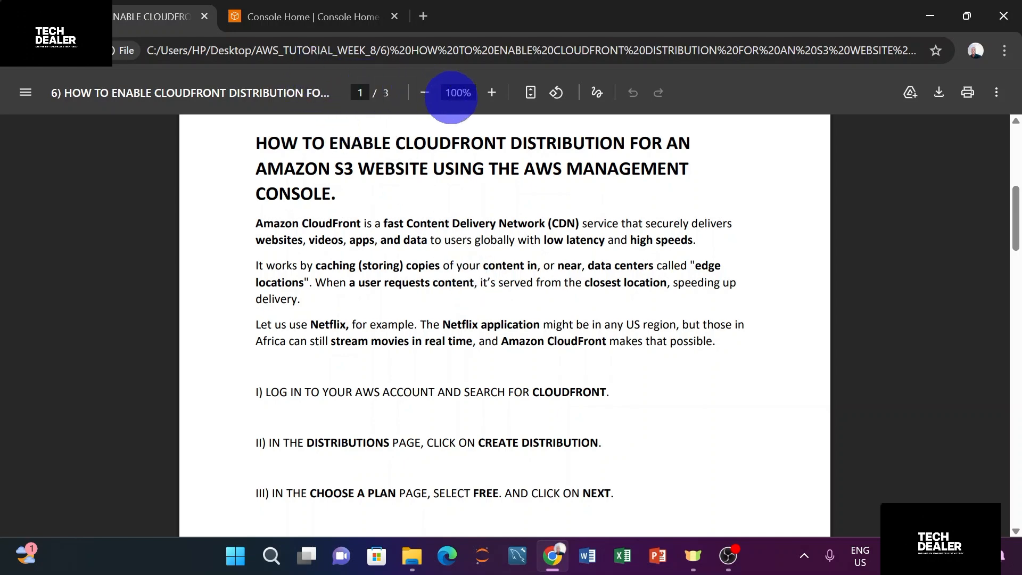
- Enlarge the PDF guide to 125% and read its introduction to Amazon CloudFront and the first instructions
{"action": "left_click", "coordinate": [491, 93]}
{"action": "left_click", "coordinate": [491, 93]}
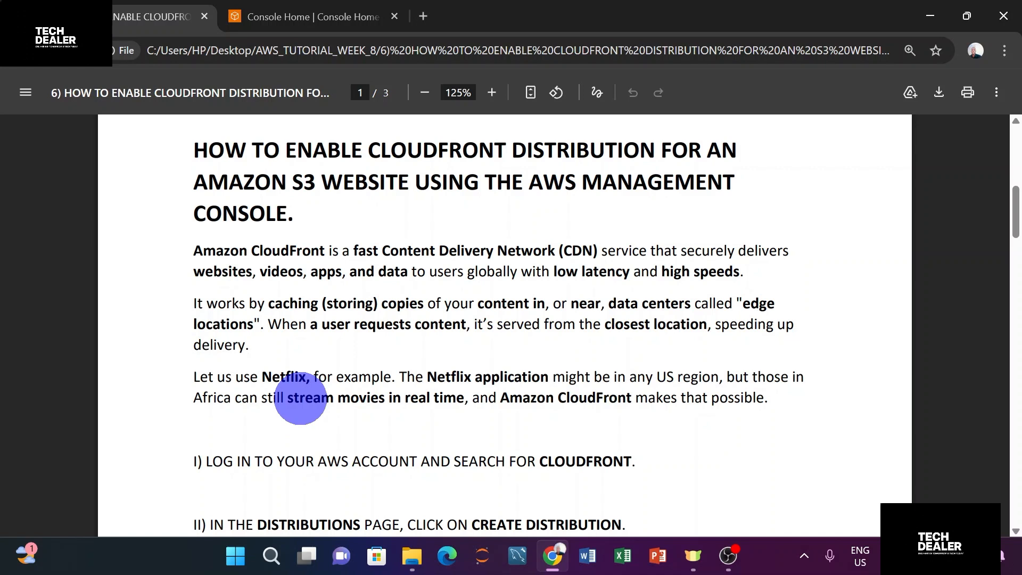
{"action": "scroll", "coordinate": [307, 390], "scroll_direction": "down", "scroll_amount": 1}
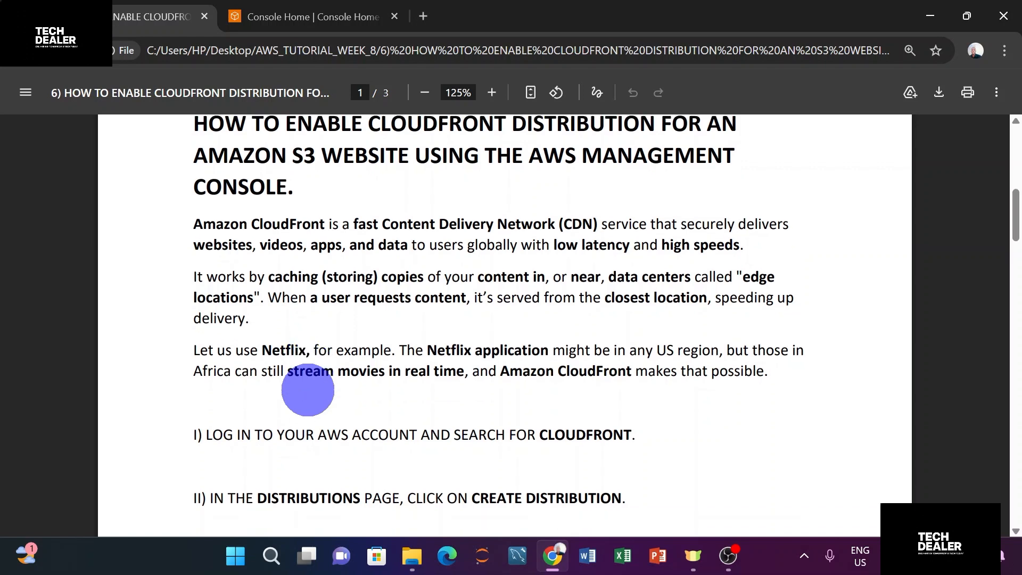
{"action": "scroll", "coordinate": [308, 390], "scroll_direction": "down", "scroll_amount": 2}
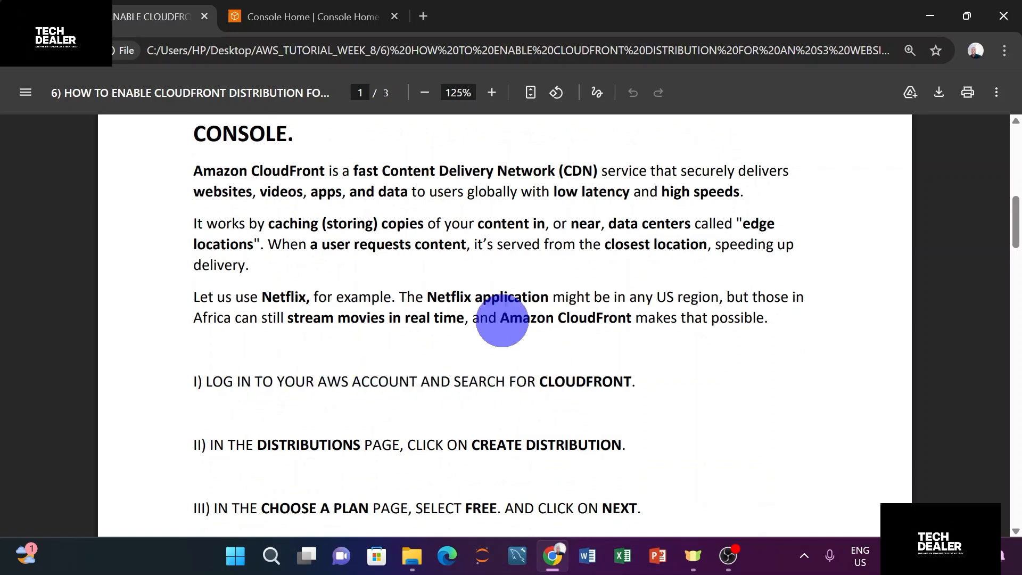
- Switch to the AWS console and replace the existing search text with a search for CloudFront
{"action": "left_click", "coordinate": [325, 15]}
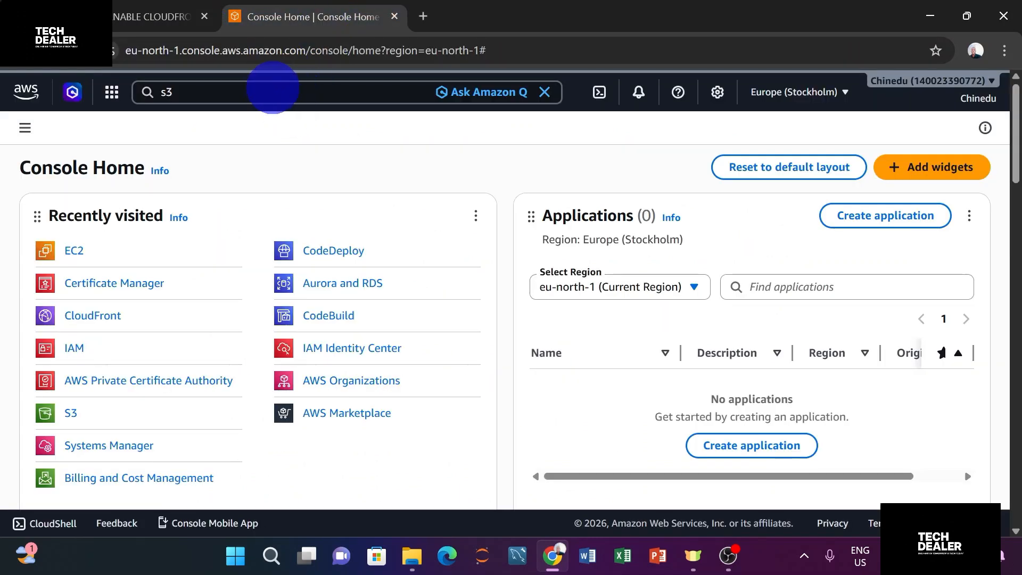
{"action": "left_click", "coordinate": [273, 91]}
{"action": "type", "text": "\\\\\\\\"}
{"action": "key", "text": "BackSpace"}
{"action": "key", "text": "BackSpace"}
{"action": "key", "text": "BackSpace"}
{"action": "key", "text": "BackSpace"}
{"action": "key", "text": "BackSpace"}
{"action": "key", "text": "BackSpace"}
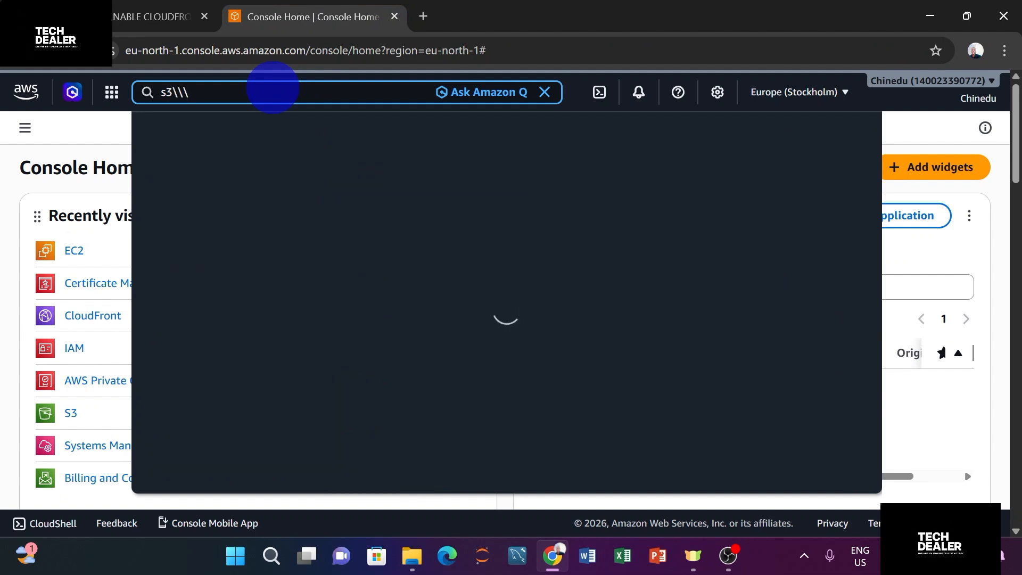
{"action": "type", "text": "cloudfr"}
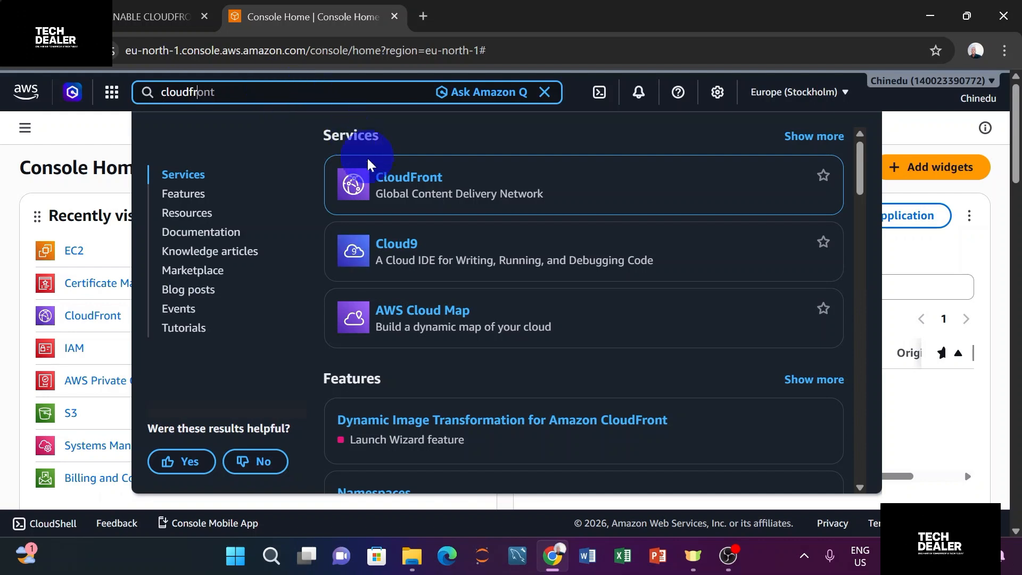
- Open the CloudFront service in a new browser tab and place that tab directly after the PDF guide
{"action": "right_click", "coordinate": [380, 183]}
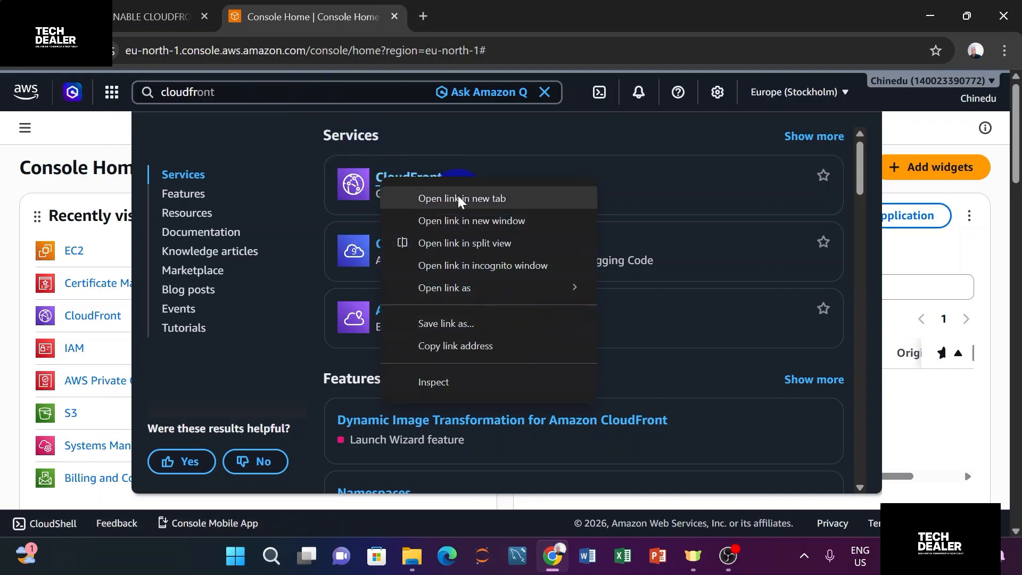
{"action": "left_click", "coordinate": [461, 198]}
{"action": "left_click_drag", "start_coordinate": [483, 8], "coordinate": [280, 14]}
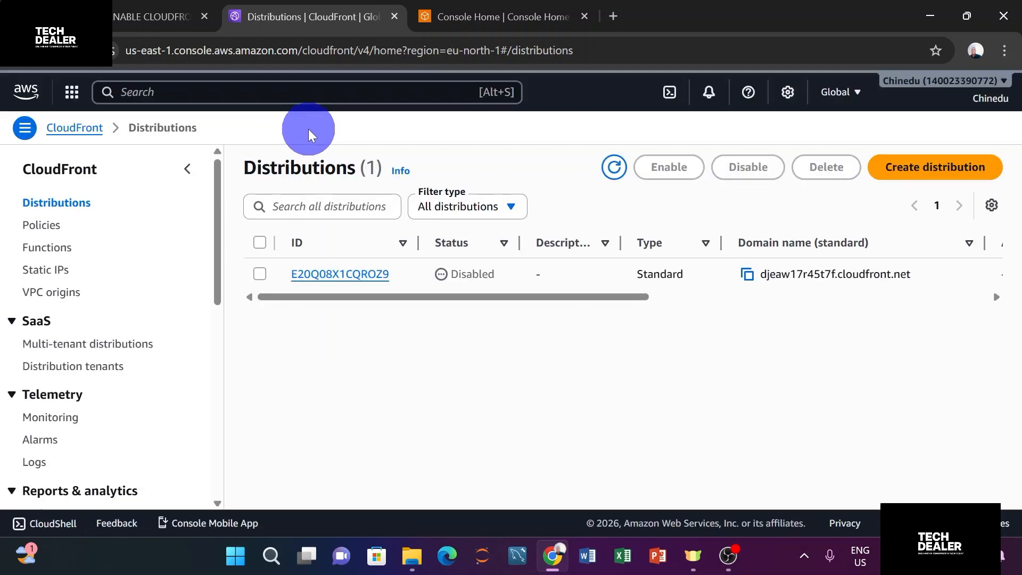
- Check the guide's Distributions page instruction and start creating a new CloudFront distribution
{"action": "left_click", "coordinate": [152, 16]}
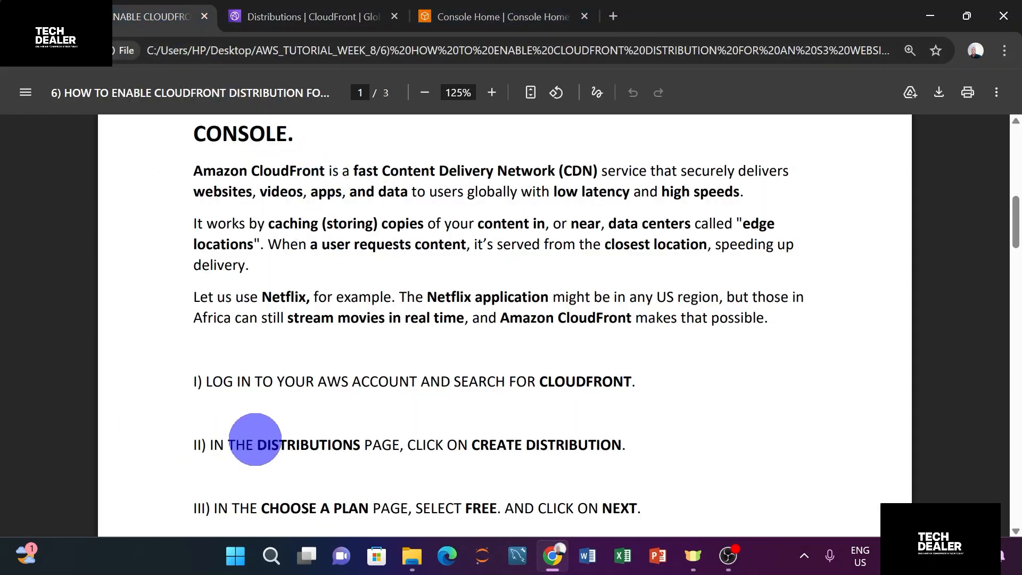
{"action": "scroll", "coordinate": [302, 438], "scroll_direction": "down", "scroll_amount": 1}
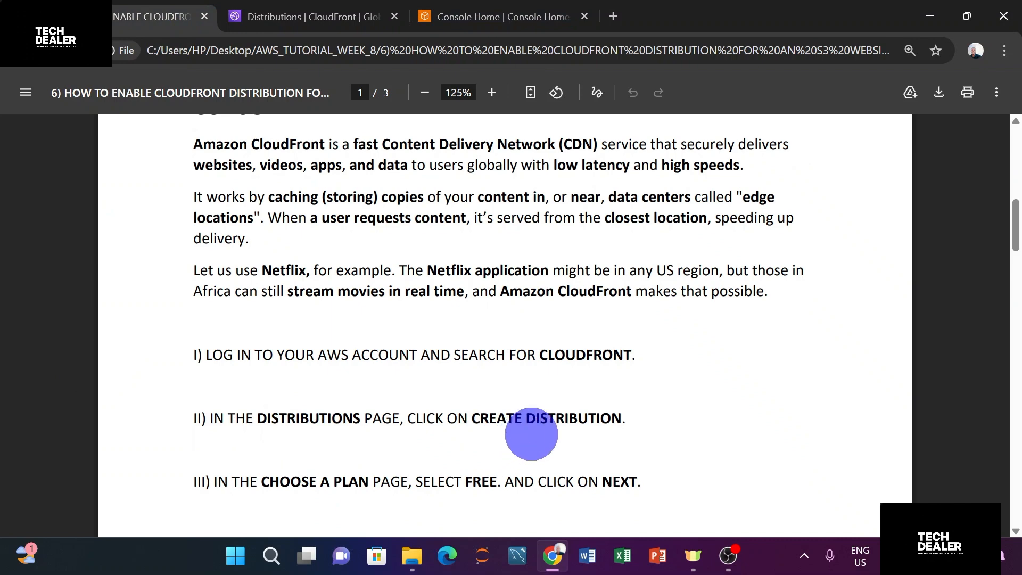
{"action": "left_click", "coordinate": [346, 17]}
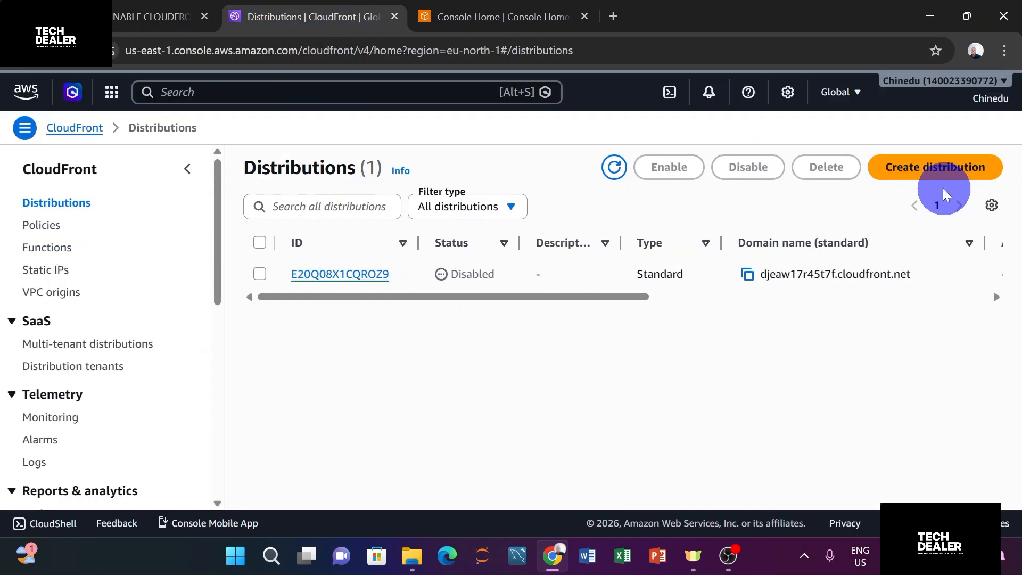
{"action": "left_click", "coordinate": [929, 175]}
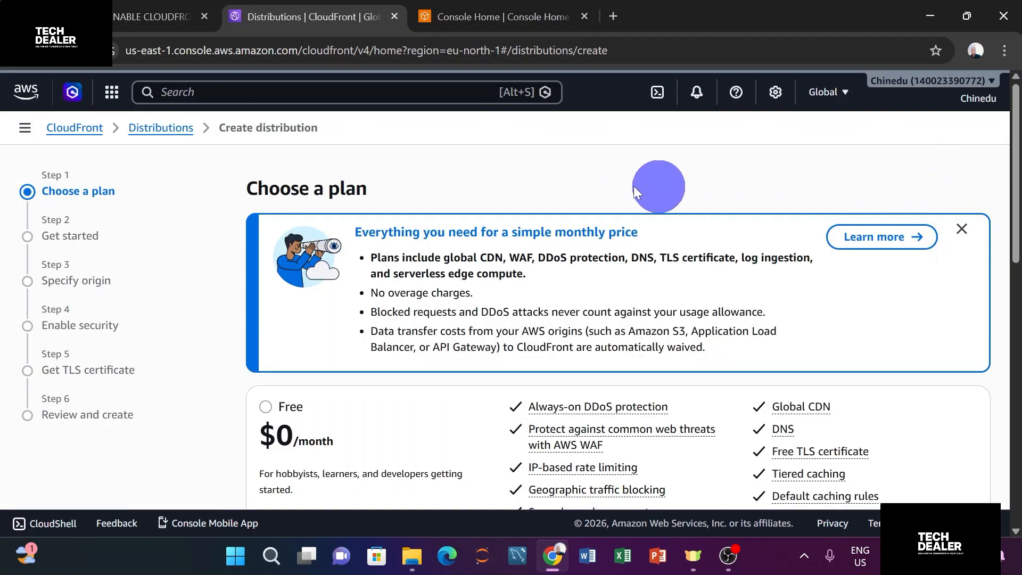
- Read the guide's plan instruction and compare the Free, Pro, Business, Premium and Pay as you go plans' prices, features and allowances
{"action": "left_click", "coordinate": [160, 17]}
{"action": "scroll", "coordinate": [413, 266], "scroll_direction": "down", "scroll_amount": 2}
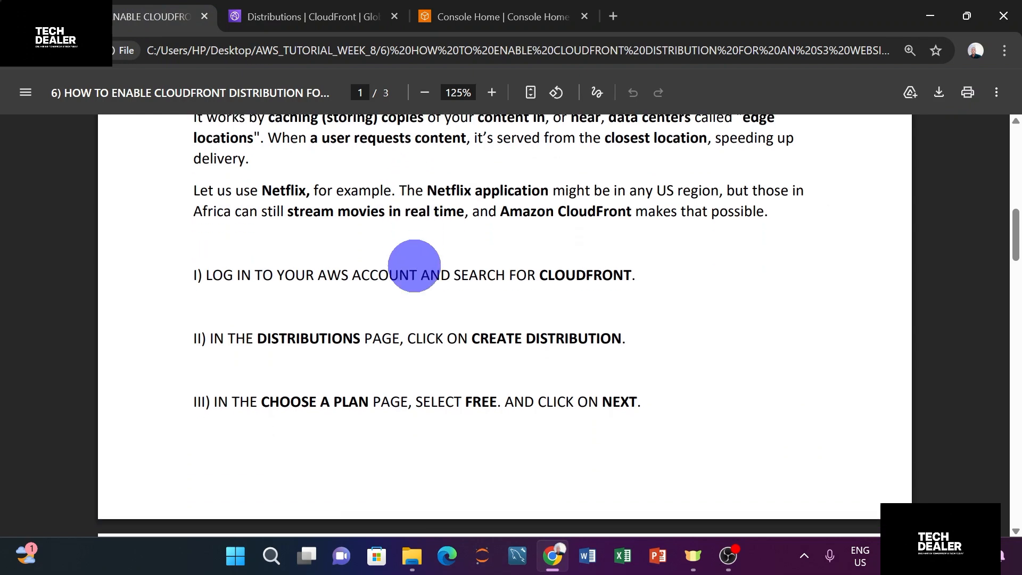
{"action": "left_click", "coordinate": [332, 20]}
{"action": "scroll", "coordinate": [391, 217], "scroll_direction": "down", "scroll_amount": 5}
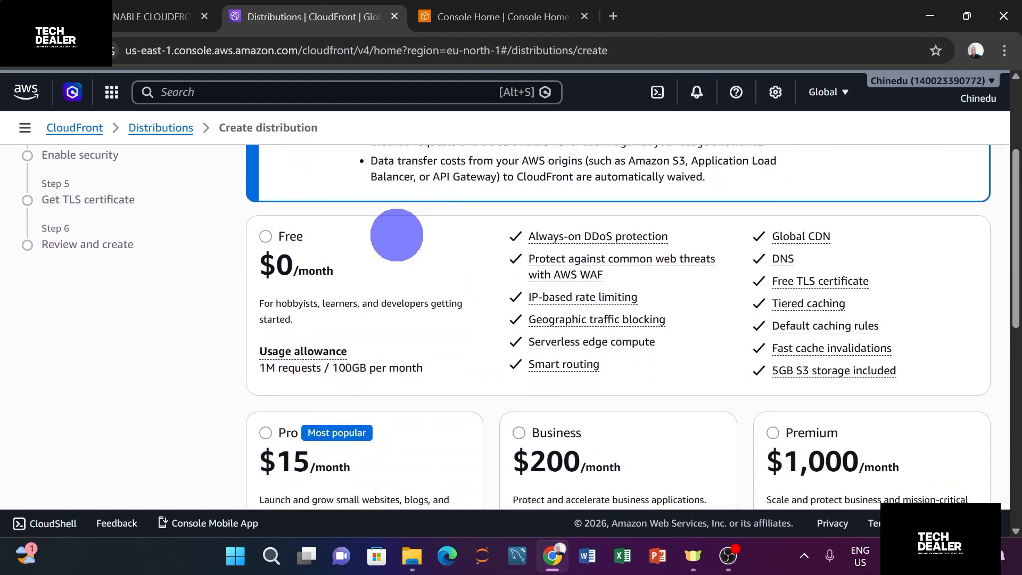
{"action": "scroll", "coordinate": [395, 229], "scroll_direction": "up", "scroll_amount": 2}
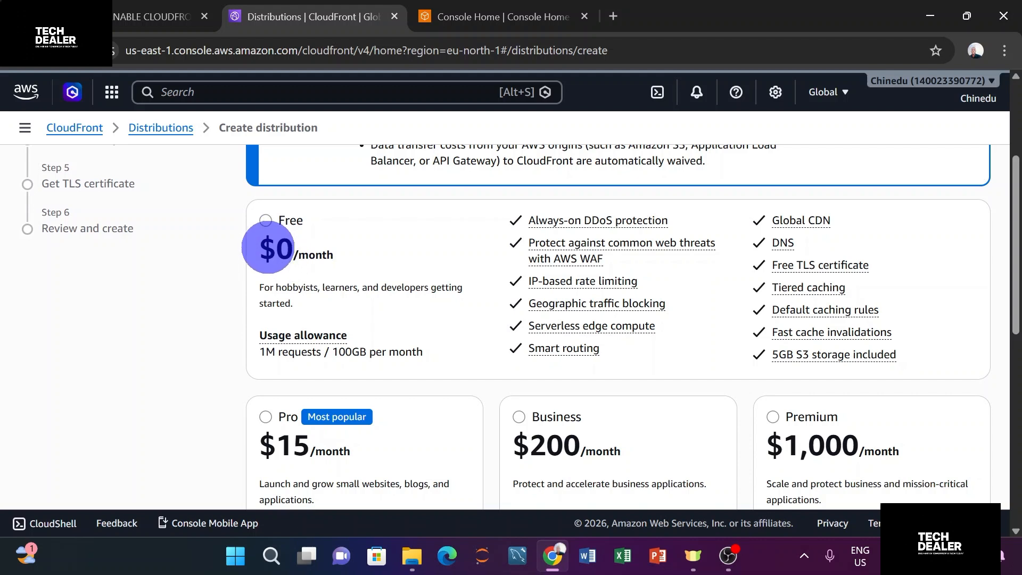
{"action": "scroll", "coordinate": [306, 250], "scroll_direction": "down", "scroll_amount": 1}
{"action": "scroll", "coordinate": [310, 250], "scroll_direction": "down", "scroll_amount": 2}
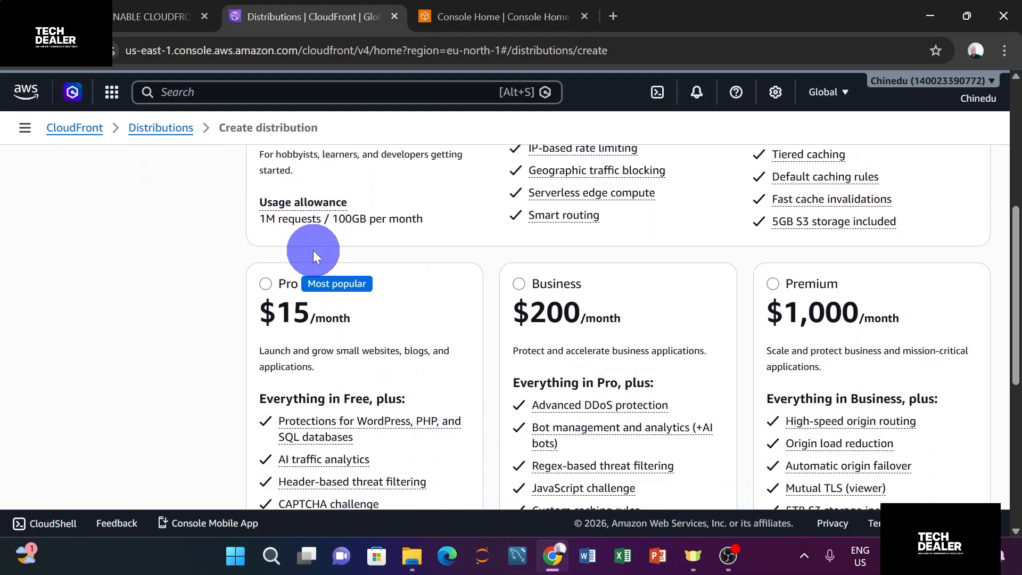
{"action": "scroll", "coordinate": [315, 256], "scroll_direction": "down", "scroll_amount": 2}
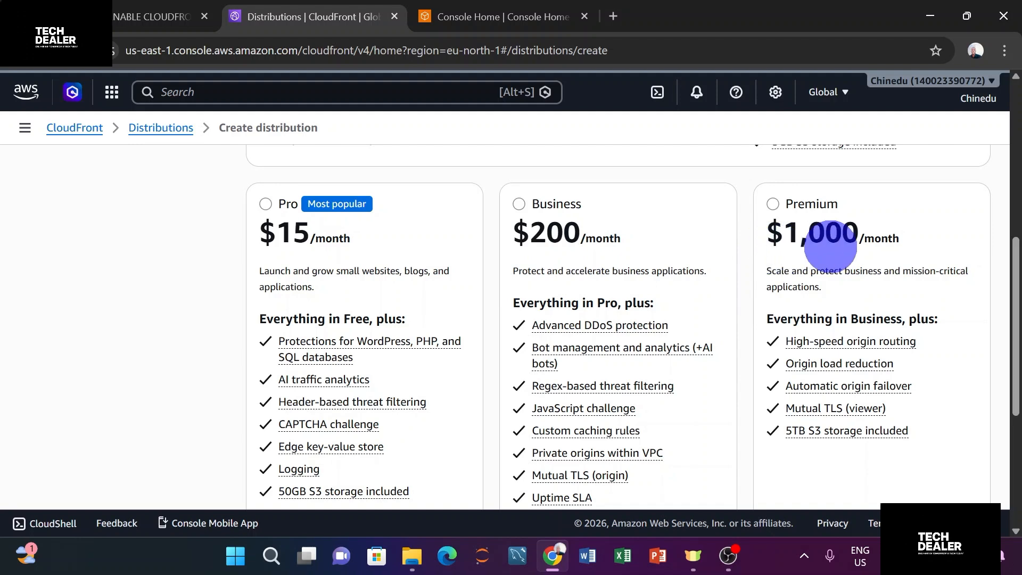
{"action": "scroll", "coordinate": [483, 299], "scroll_direction": "up", "scroll_amount": 5}
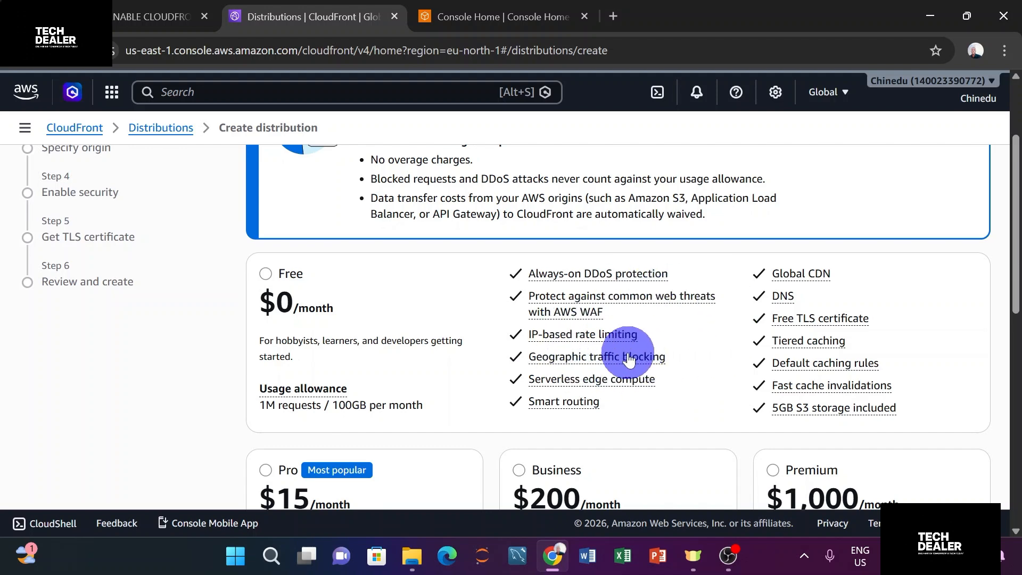
{"action": "scroll", "coordinate": [591, 344], "scroll_direction": "down", "scroll_amount": 6}
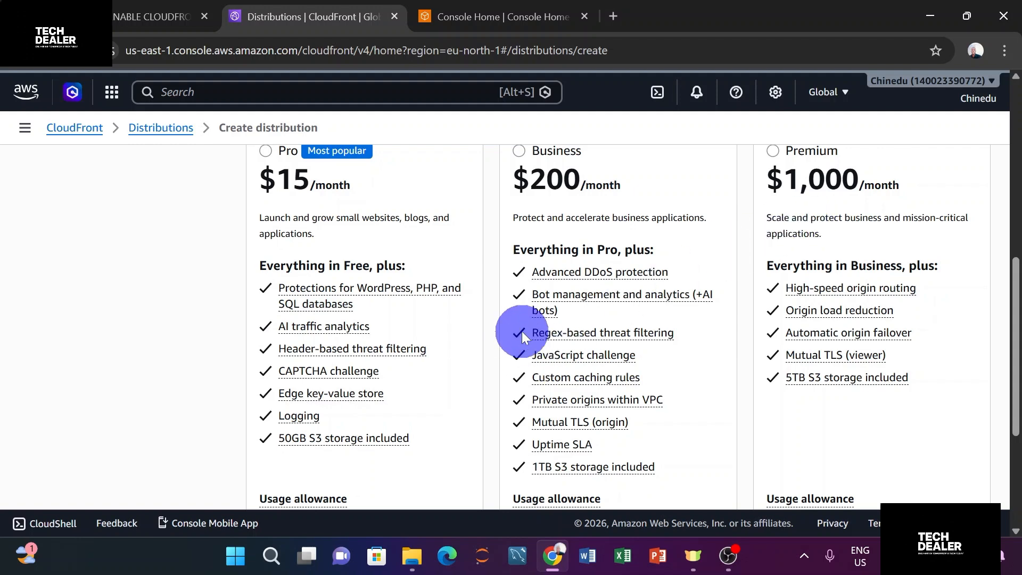
{"action": "scroll", "coordinate": [510, 319], "scroll_direction": "down", "scroll_amount": 4}
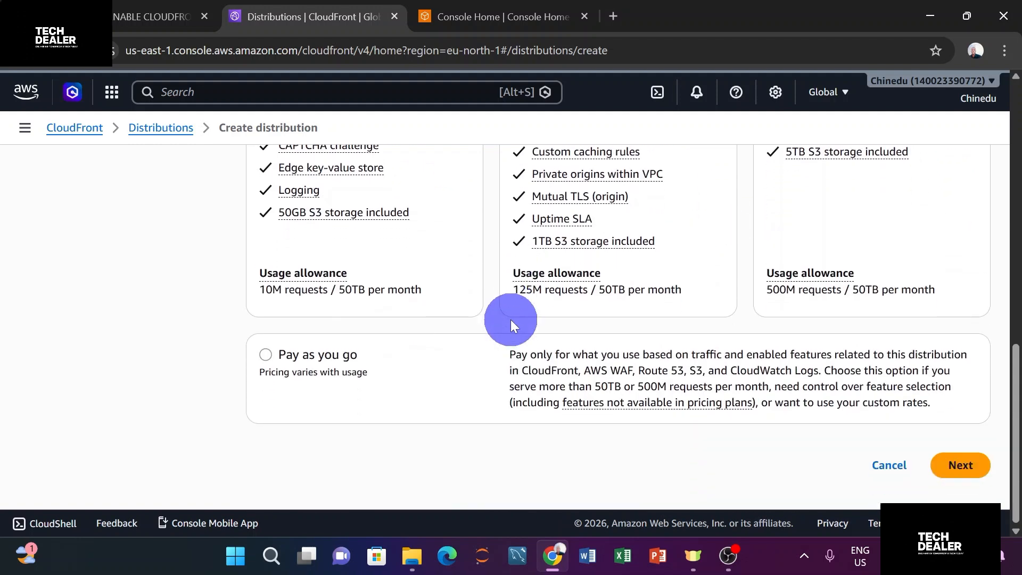
{"action": "scroll", "coordinate": [510, 319], "scroll_direction": "up", "scroll_amount": 5}
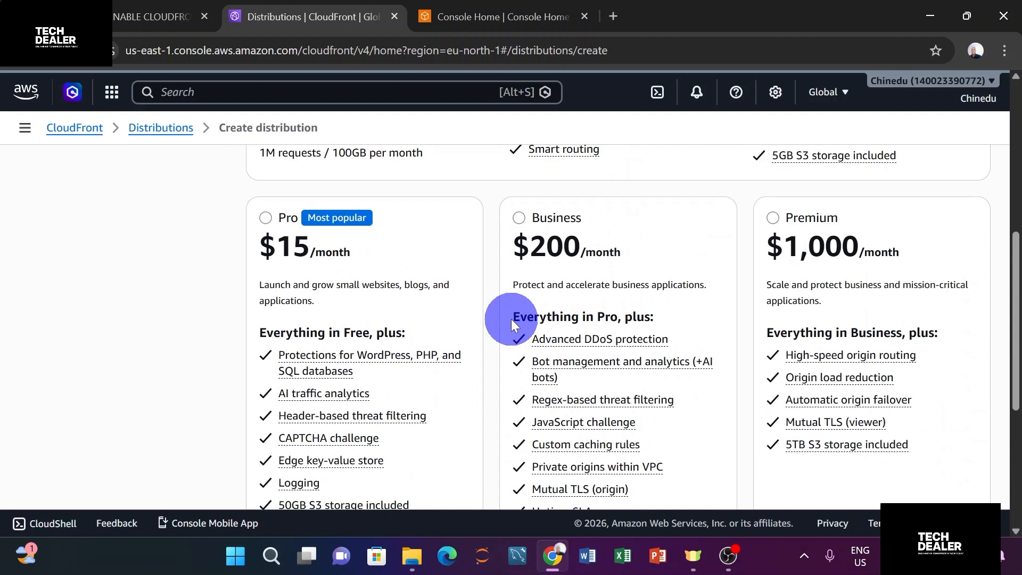
{"action": "scroll", "coordinate": [511, 318], "scroll_direction": "down", "scroll_amount": 2}
{"action": "scroll", "coordinate": [511, 319], "scroll_direction": "up", "scroll_amount": 6}
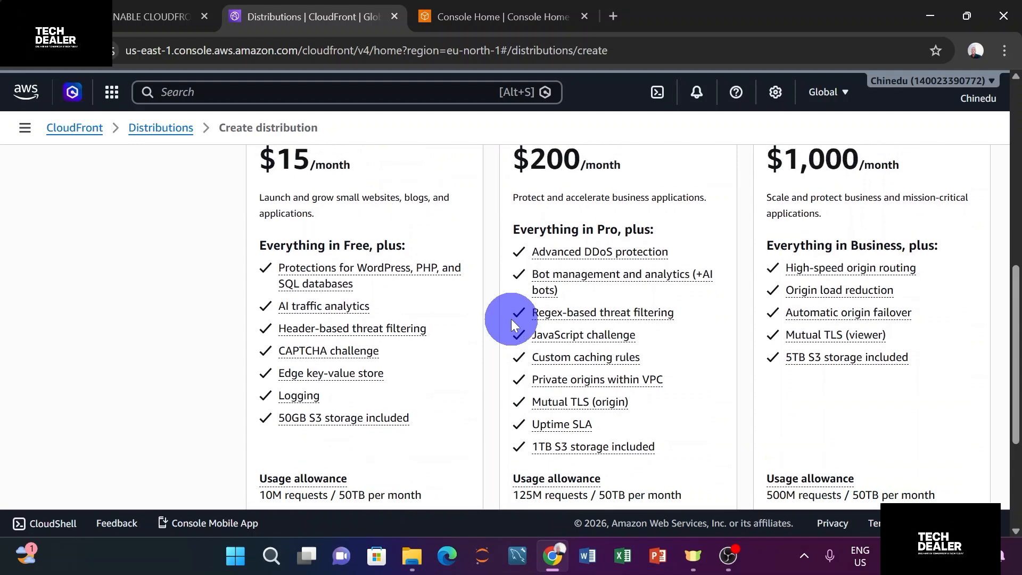
{"action": "scroll", "coordinate": [425, 325], "scroll_direction": "down", "scroll_amount": 12}
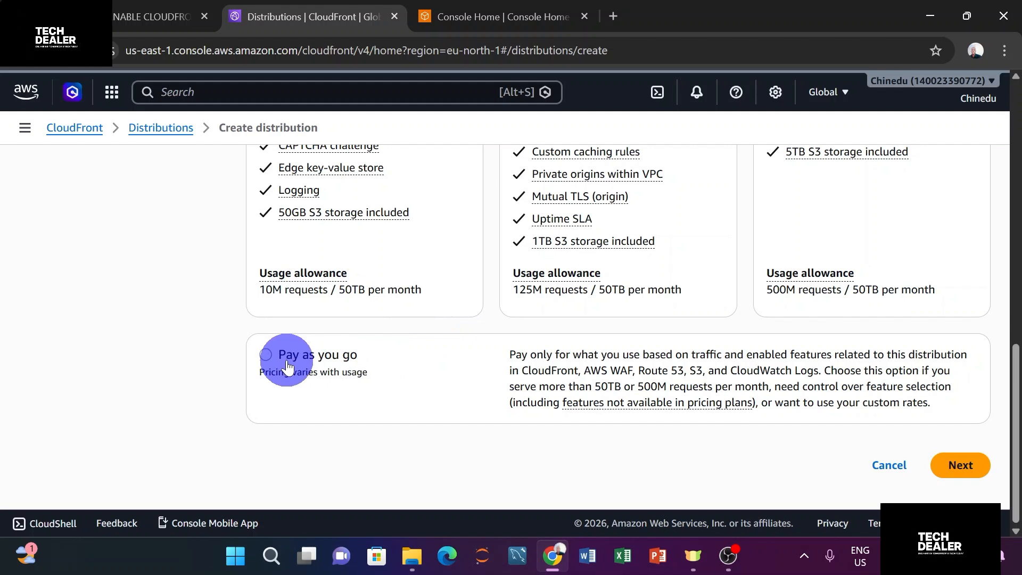
{"action": "scroll", "coordinate": [375, 351], "scroll_direction": "up", "scroll_amount": 9}
{"action": "scroll", "coordinate": [376, 351], "scroll_direction": "up", "scroll_amount": 3}
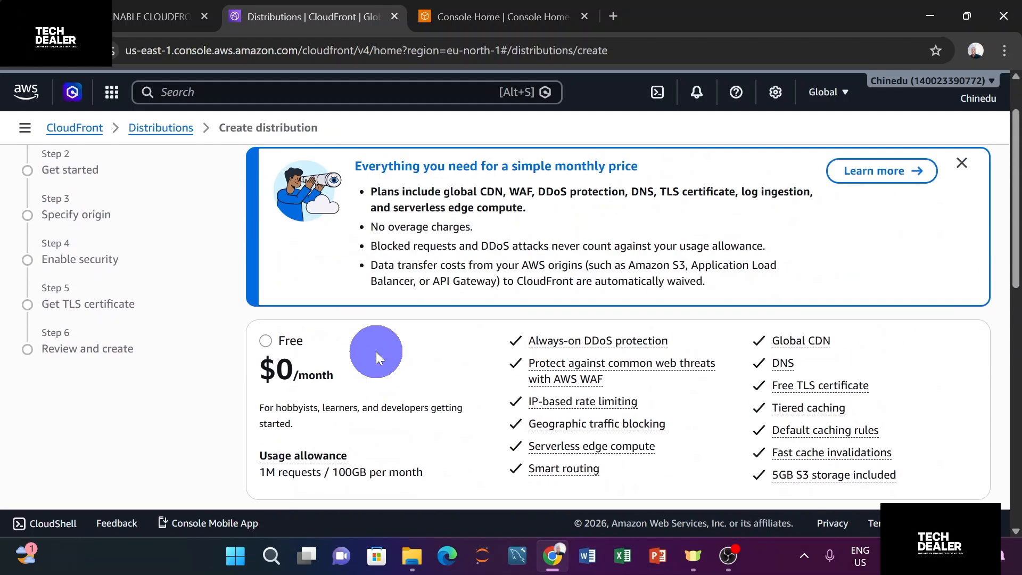
- Choose the Free plan for the distribution and continue to the Get started page
{"action": "left_click", "coordinate": [265, 341]}
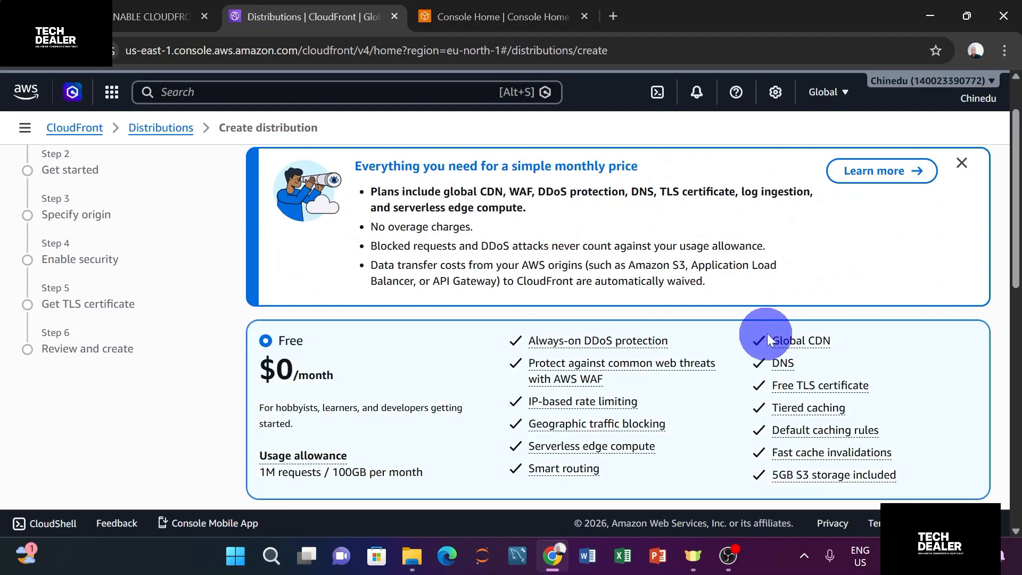
{"action": "scroll", "coordinate": [769, 336], "scroll_direction": "down", "scroll_amount": 13}
{"action": "scroll", "coordinate": [833, 396], "scroll_direction": "down", "scroll_amount": 1}
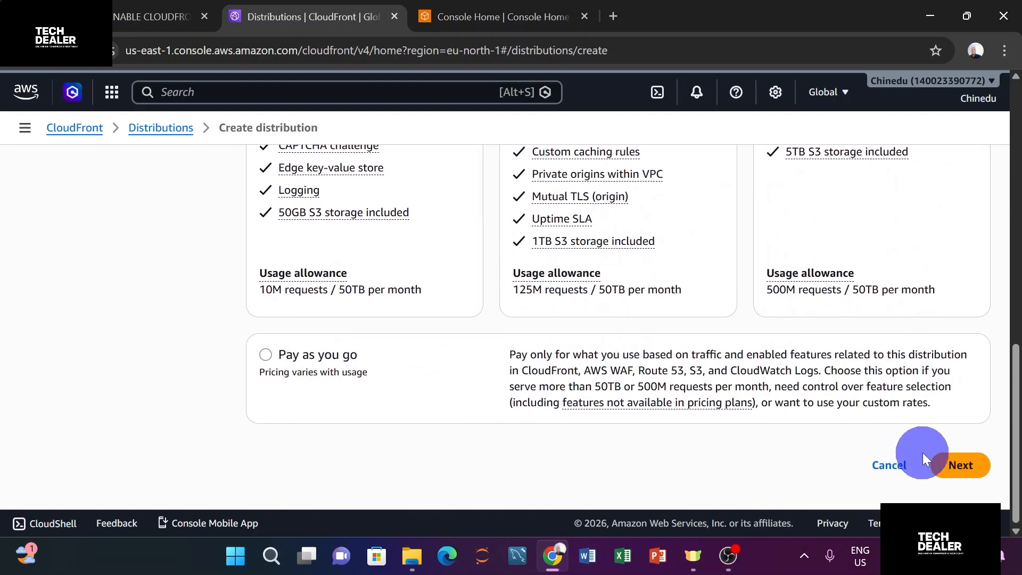
{"action": "left_click", "coordinate": [957, 465]}
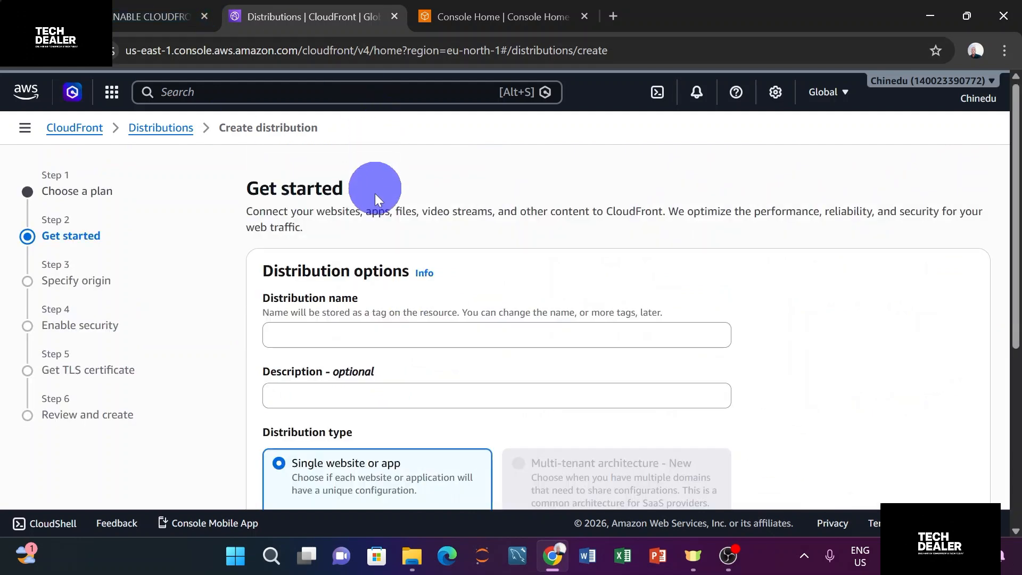
- Copy the name youtube_distribution from the PDF guide and enter it as the distribution name
{"action": "left_click", "coordinate": [149, 17]}
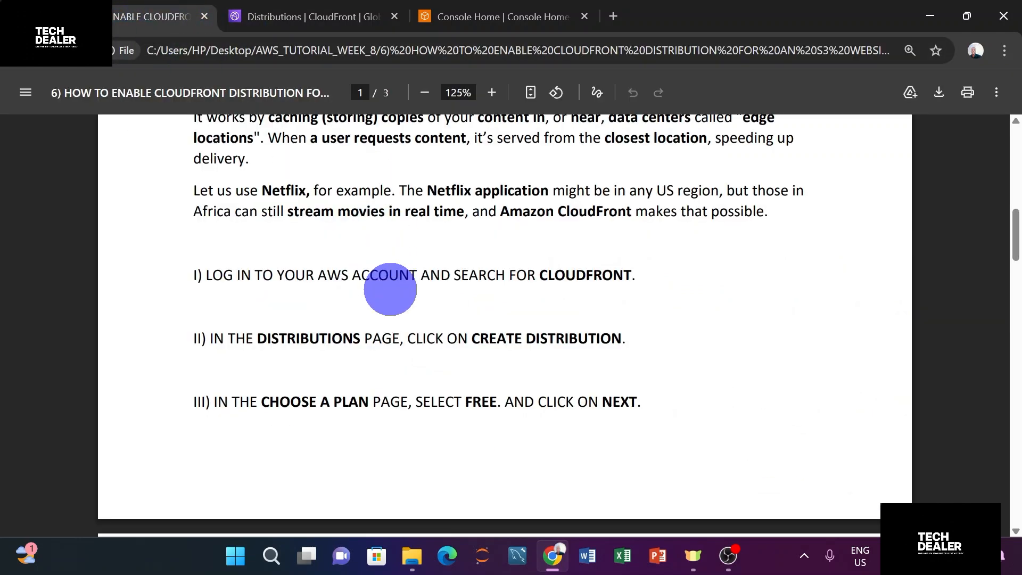
{"action": "scroll", "coordinate": [390, 277], "scroll_direction": "down", "scroll_amount": 4}
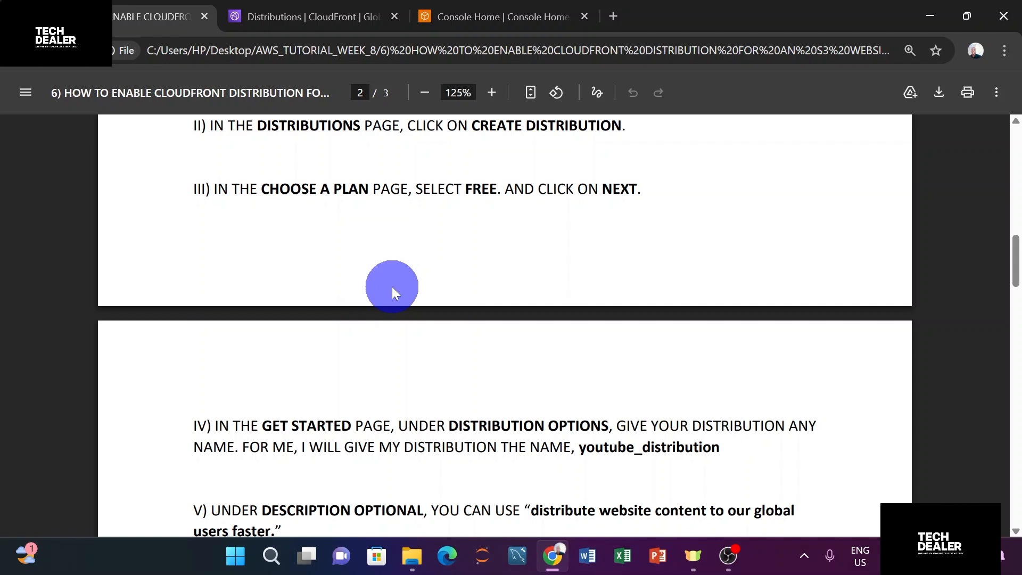
{"action": "scroll", "coordinate": [392, 290], "scroll_direction": "up", "scroll_amount": 1}
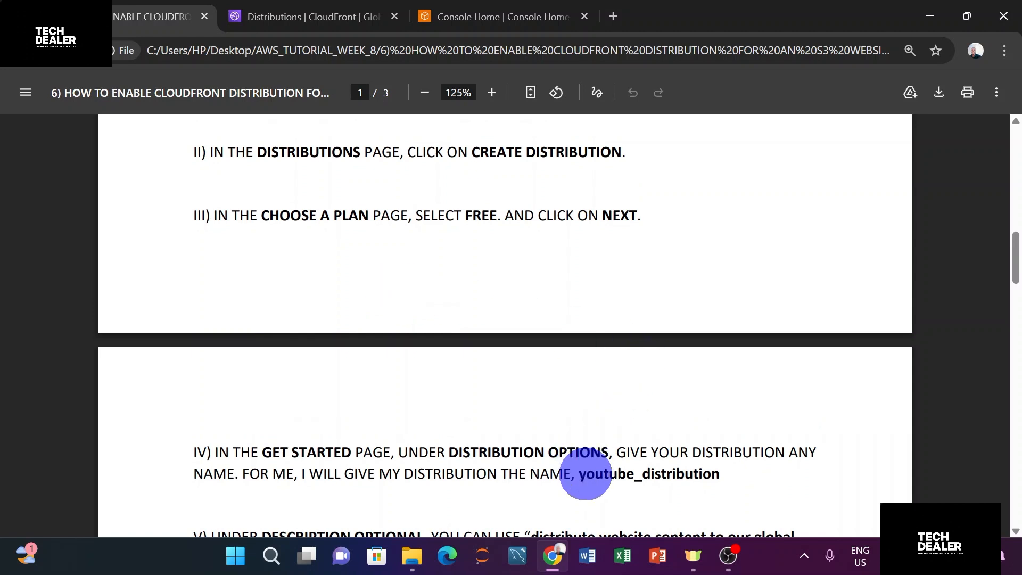
{"action": "double_click", "coordinate": [583, 473]}
{"action": "key", "text": "ctrl+c"}
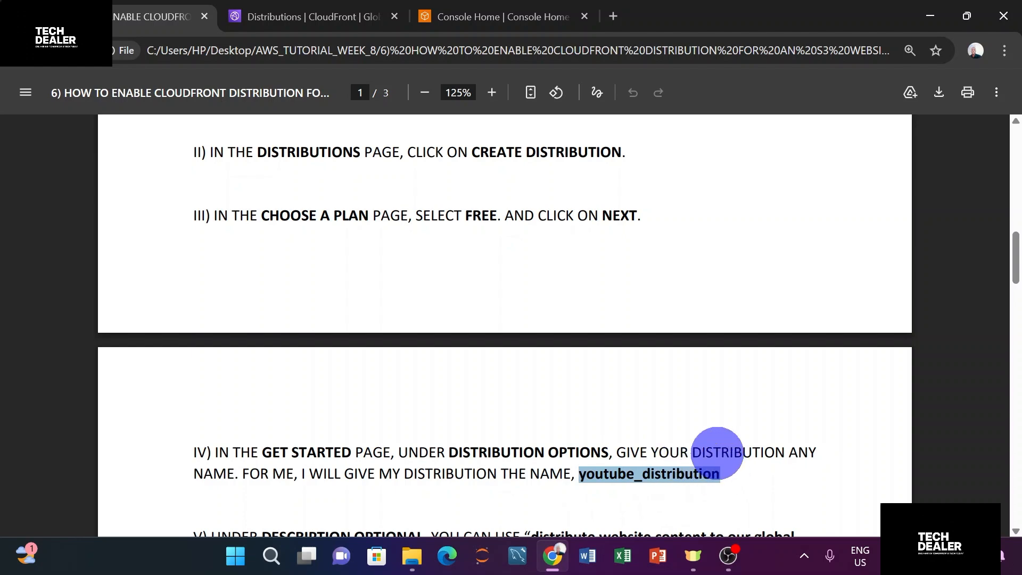
{"action": "left_click", "coordinate": [344, 15]}
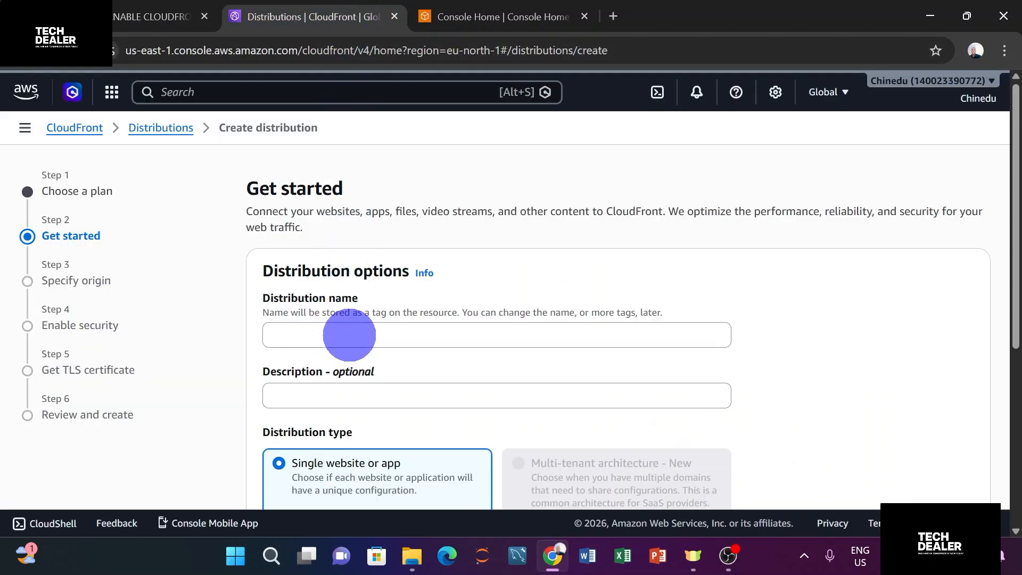
{"action": "left_click", "coordinate": [349, 335]}
{"action": "key", "text": "ctrl+v"}
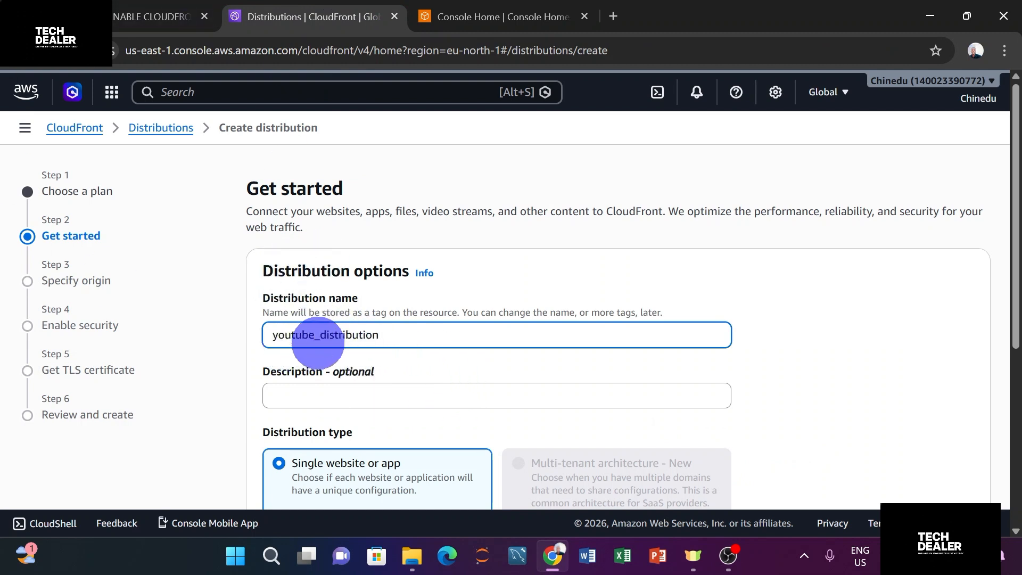
- Copy the description "distribute website content to our global users faster" from the PDF guide and enter it as the distribution's description
{"action": "left_click", "coordinate": [142, 12]}
{"action": "scroll", "coordinate": [474, 311], "scroll_direction": "down", "scroll_amount": 3}
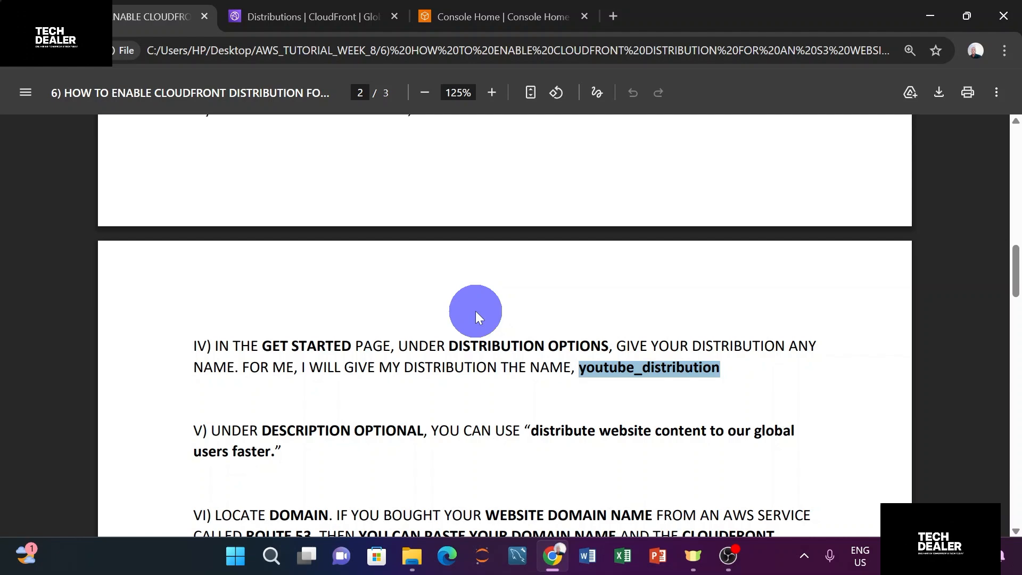
{"action": "left_click", "coordinate": [309, 10]}
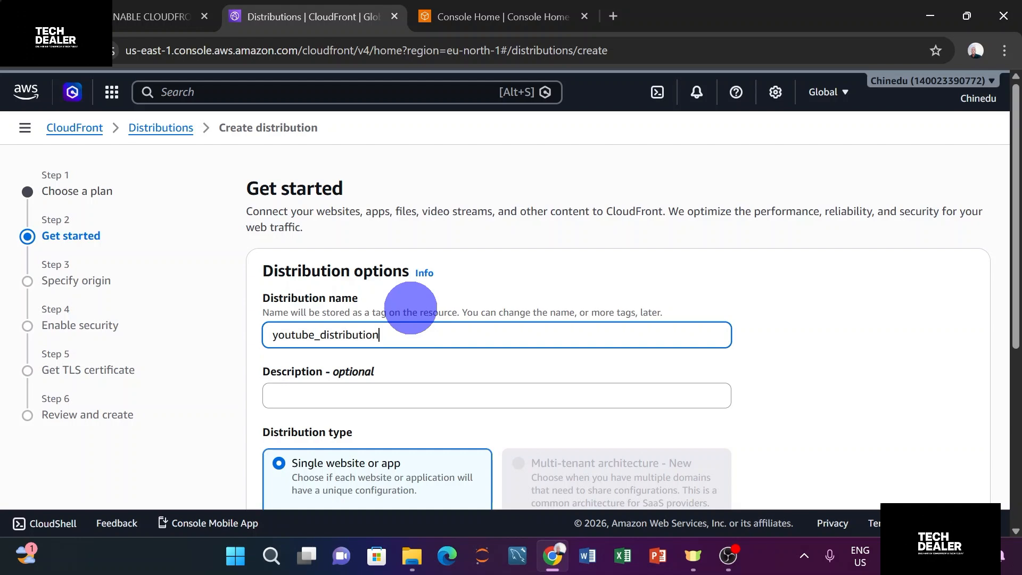
{"action": "left_click", "coordinate": [142, 23]}
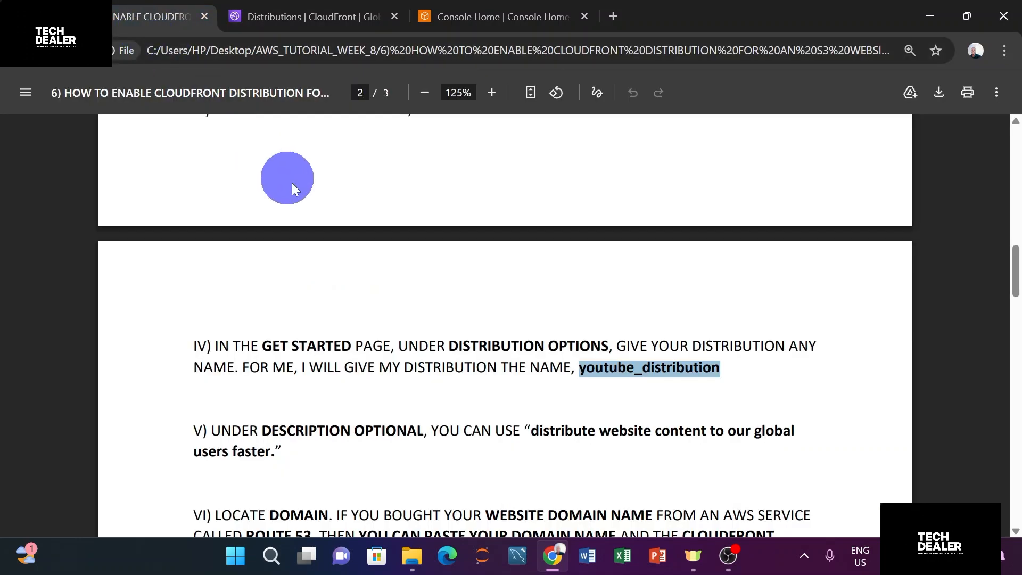
{"action": "left_click_drag", "start_coordinate": [531, 433], "coordinate": [272, 452]}
{"action": "key", "text": "ctrl+c"}
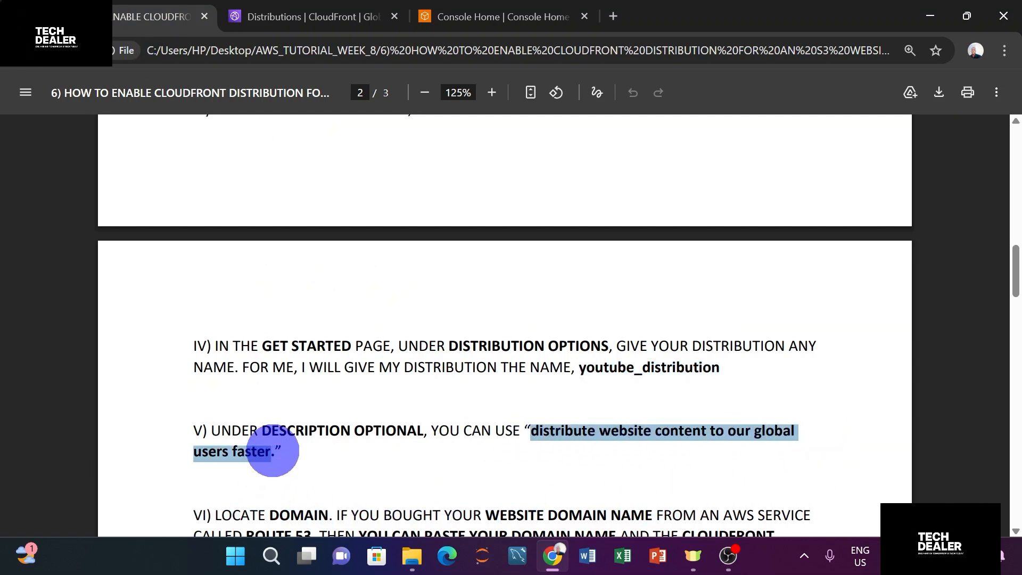
{"action": "left_click", "coordinate": [290, 19]}
{"action": "left_click", "coordinate": [325, 396]}
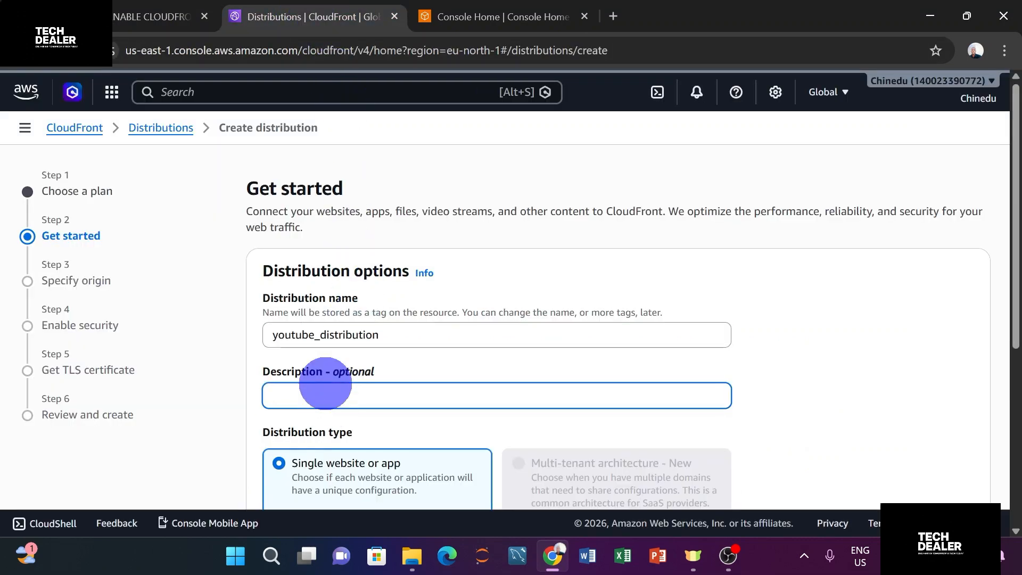
{"action": "key", "text": "ctrl+v"}
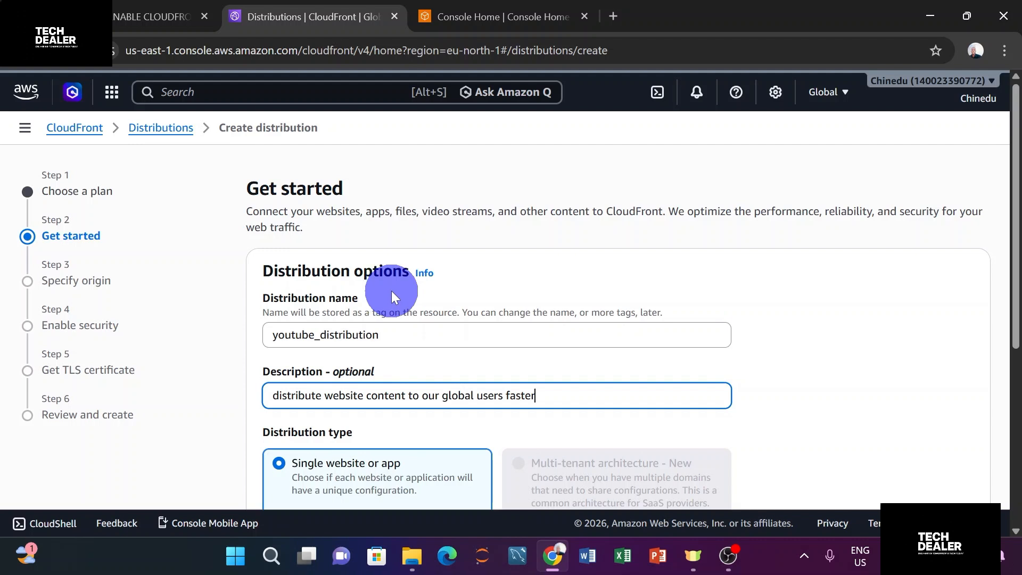
- Check the guide's domain instruction, leave the optional Route 53 managed domain blank and continue to the Specify origin page
{"action": "scroll", "coordinate": [391, 292], "scroll_direction": "down", "scroll_amount": 4}
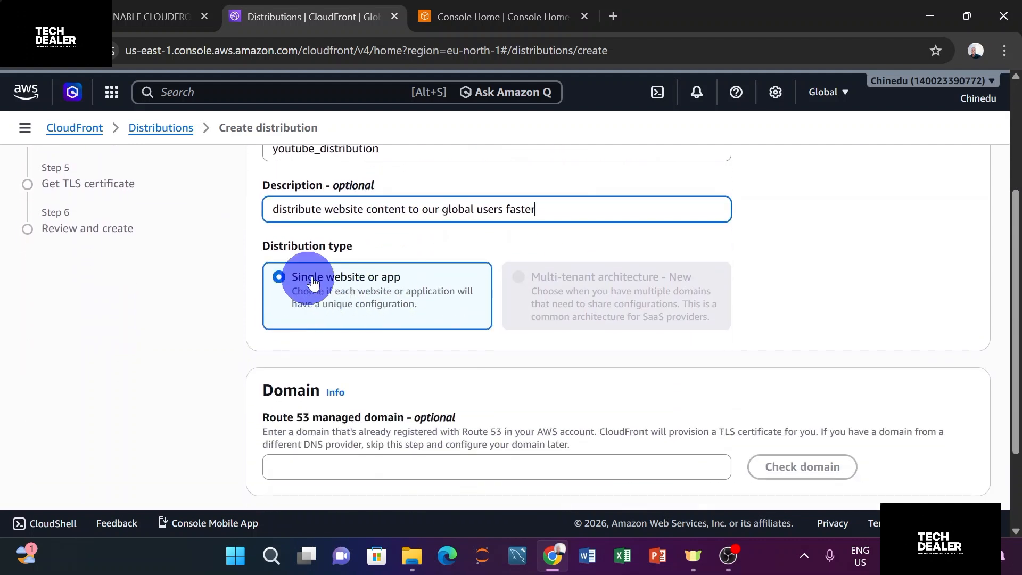
{"action": "scroll", "coordinate": [341, 285], "scroll_direction": "down", "scroll_amount": 1}
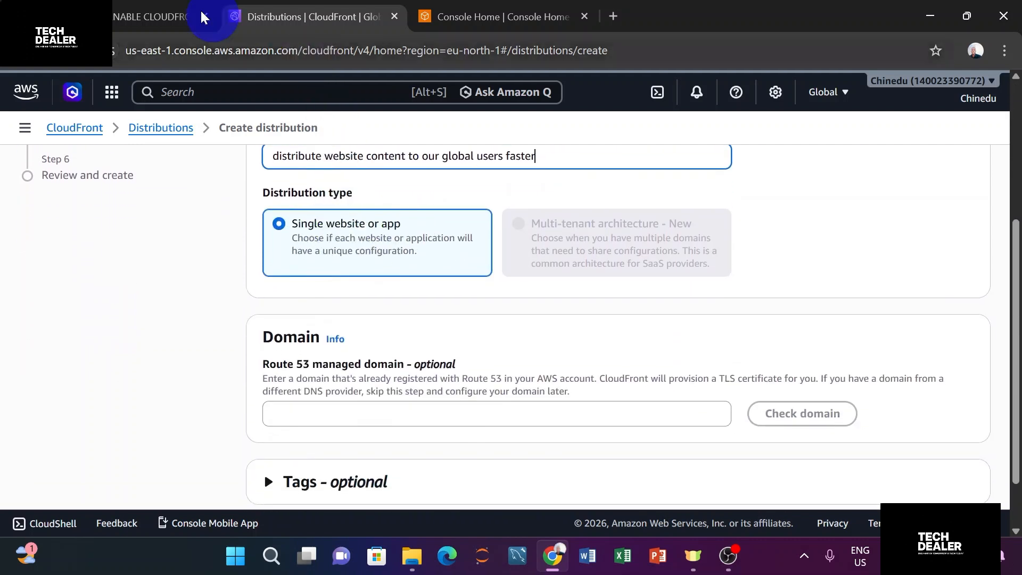
{"action": "left_click", "coordinate": [133, 15]}
{"action": "scroll", "coordinate": [410, 257], "scroll_direction": "down", "scroll_amount": 1}
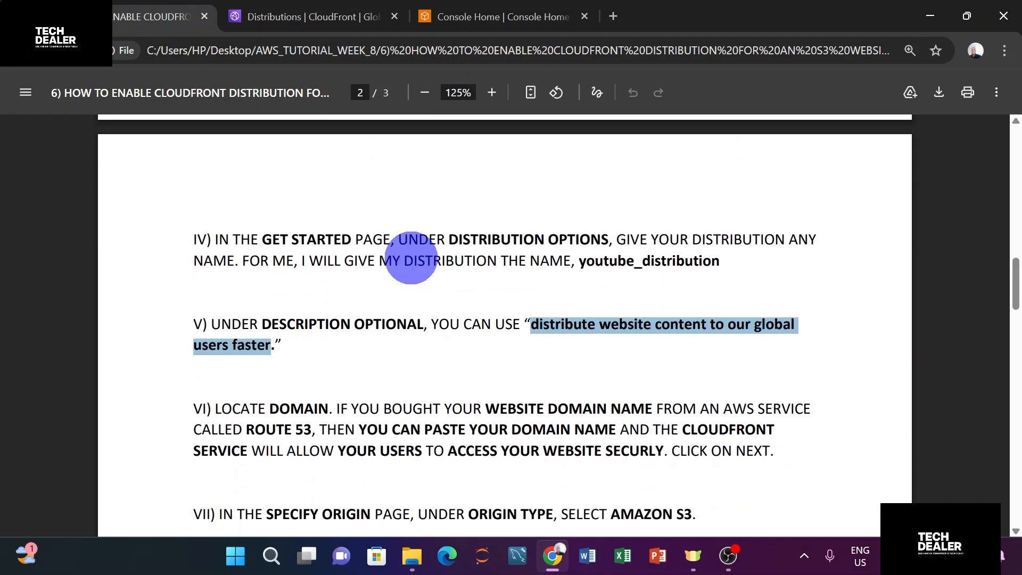
{"action": "left_click", "coordinate": [403, 352]}
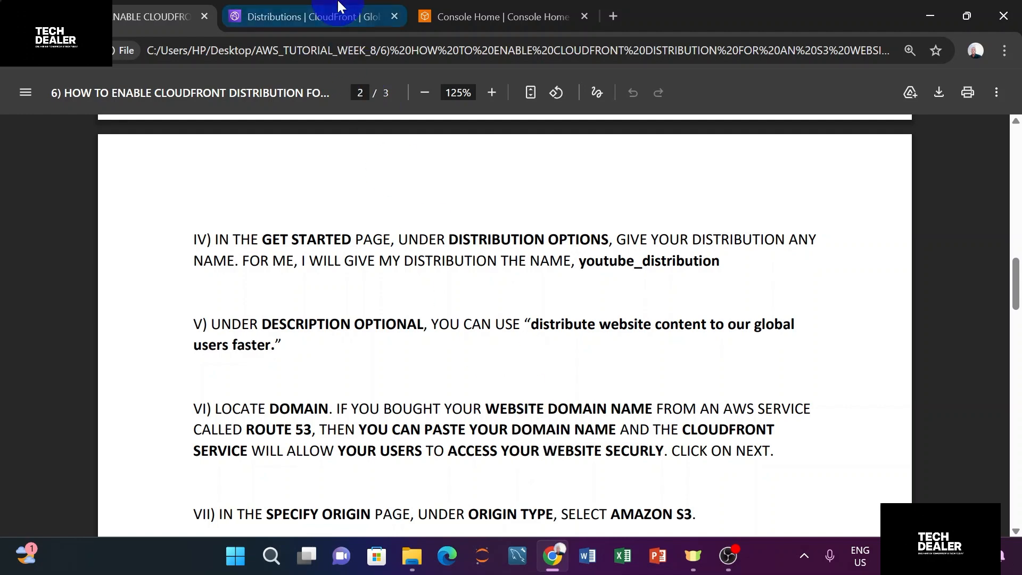
{"action": "left_click", "coordinate": [324, 15]}
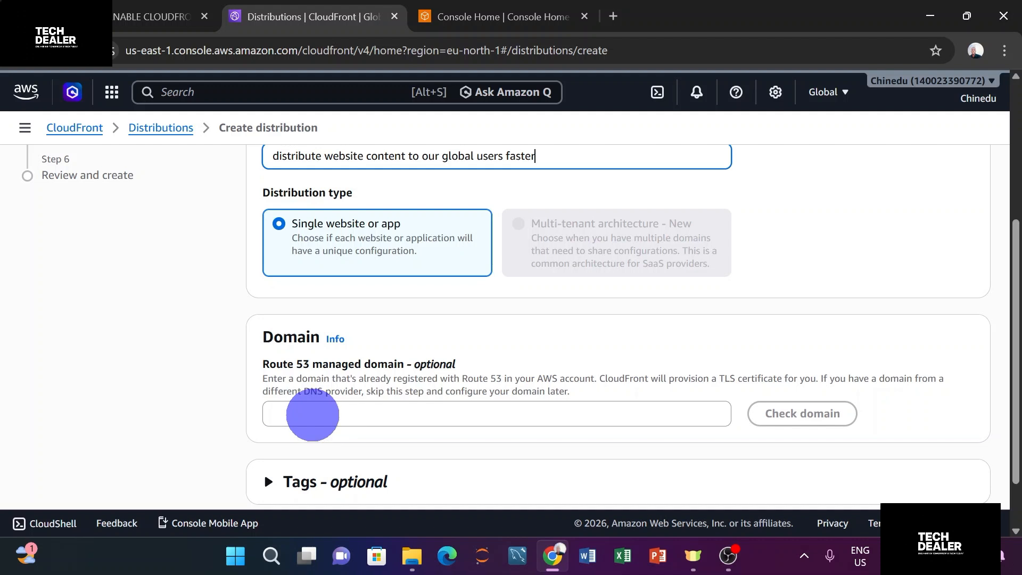
{"action": "left_click", "coordinate": [314, 414]}
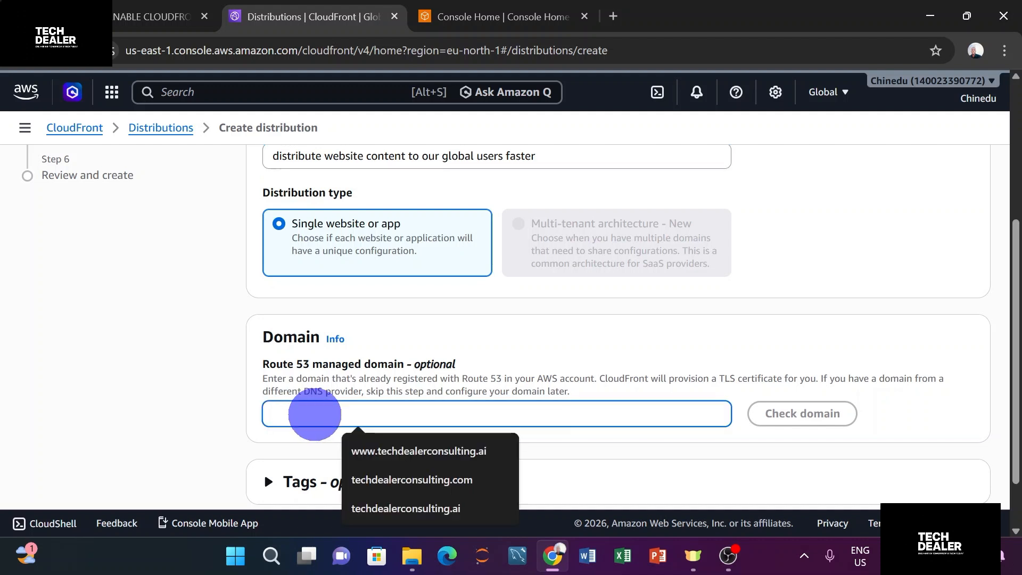
{"action": "left_click", "coordinate": [373, 349]}
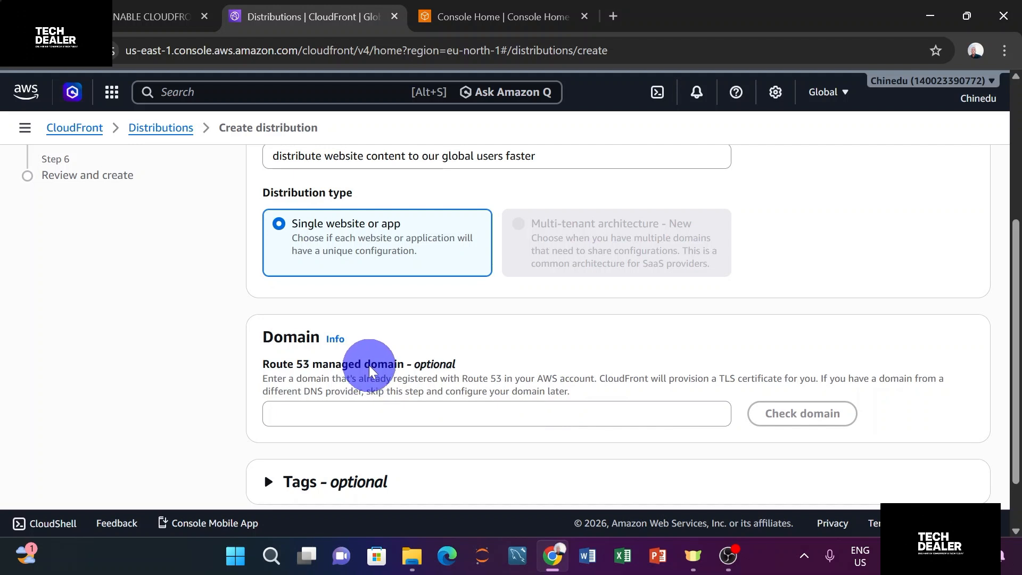
{"action": "left_click", "coordinate": [319, 414]}
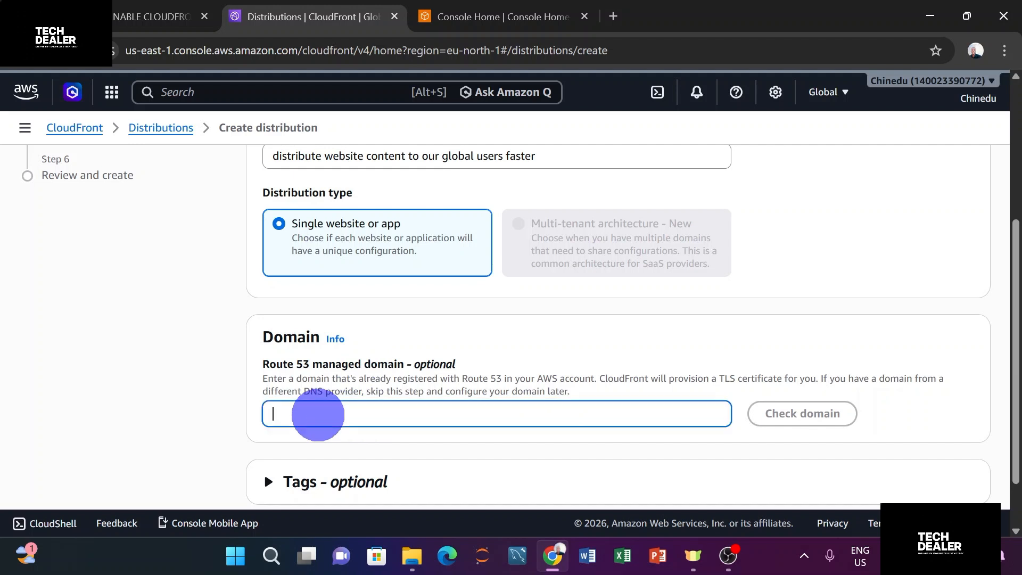
{"action": "scroll", "coordinate": [431, 338], "scroll_direction": "down", "scroll_amount": 1}
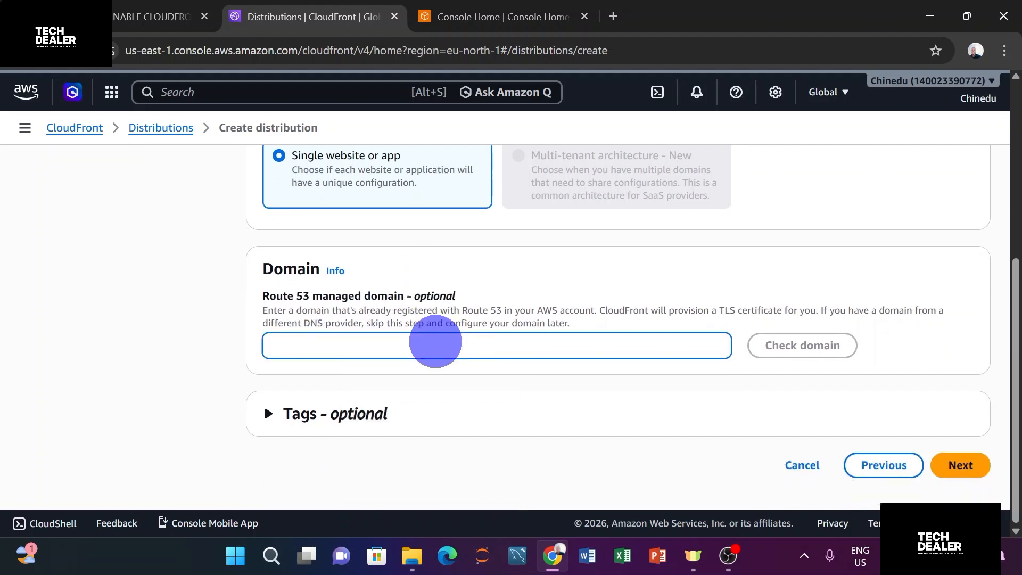
{"action": "left_click", "coordinate": [953, 469]}
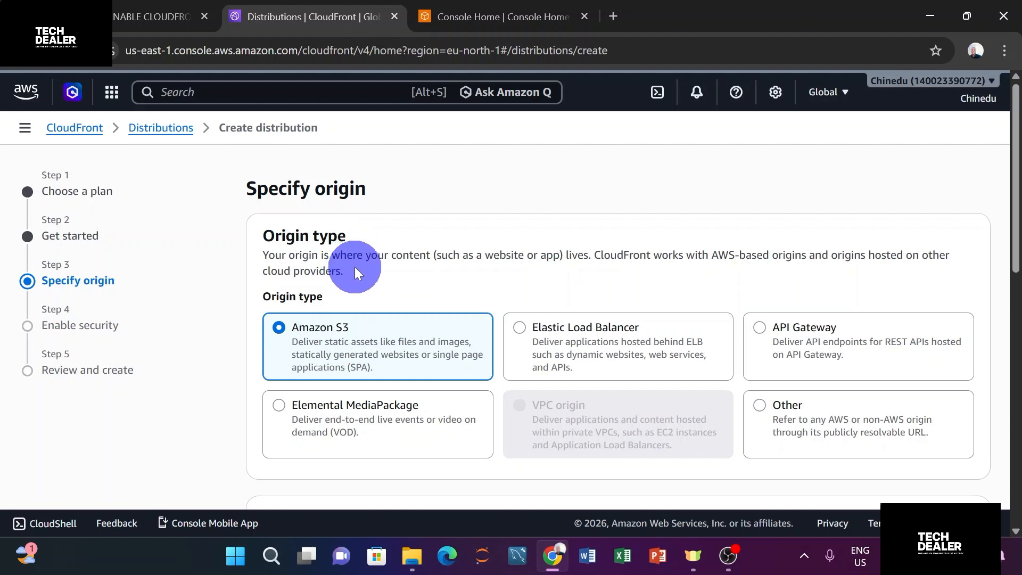
- Try the Elastic Load Balancer, API Gateway, Other and Elemental MediaPackage origin types, and return the selection to Amazon S3
{"action": "left_click", "coordinate": [519, 328]}
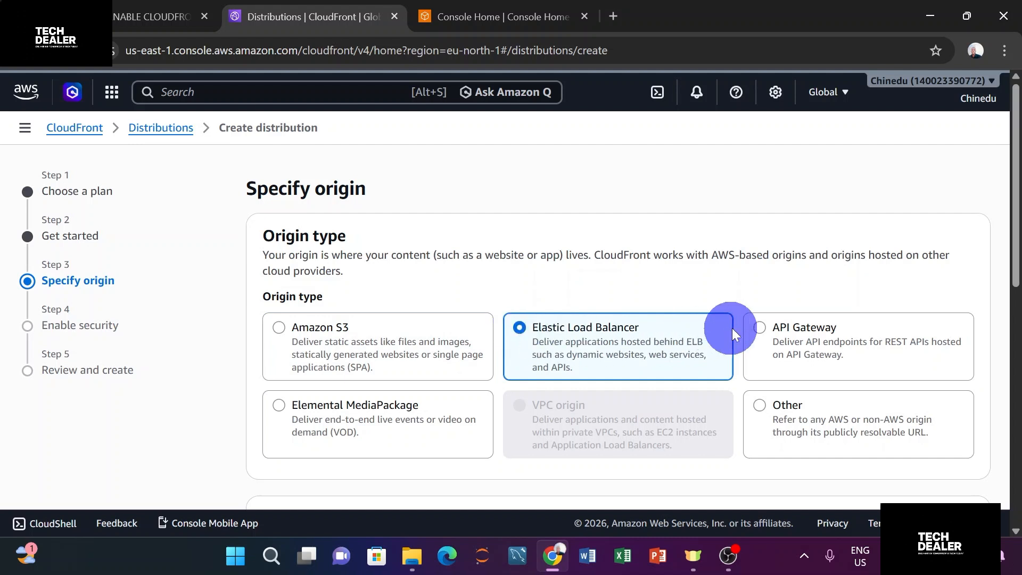
{"action": "left_click", "coordinate": [765, 329]}
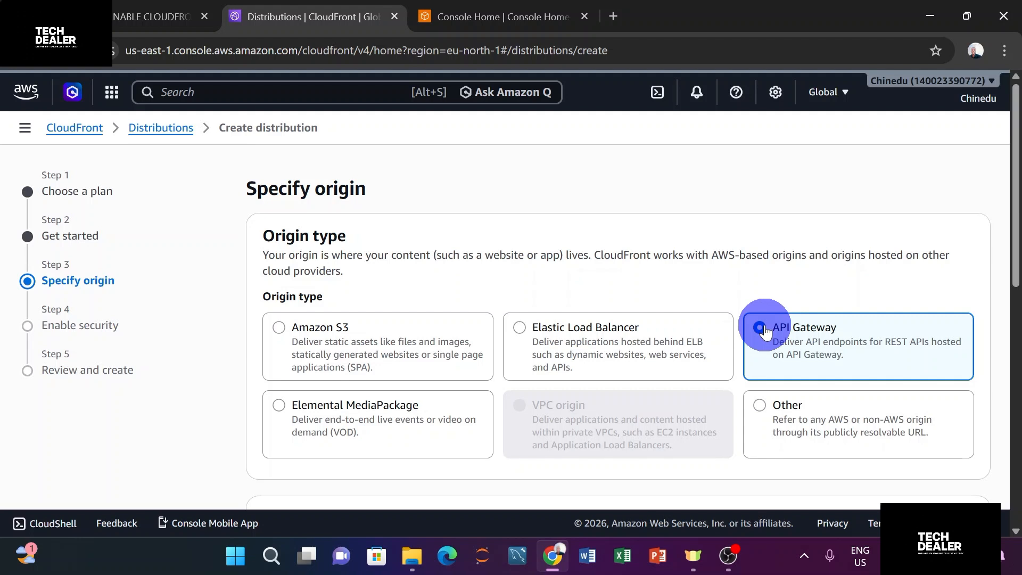
{"action": "left_click", "coordinate": [760, 407]}
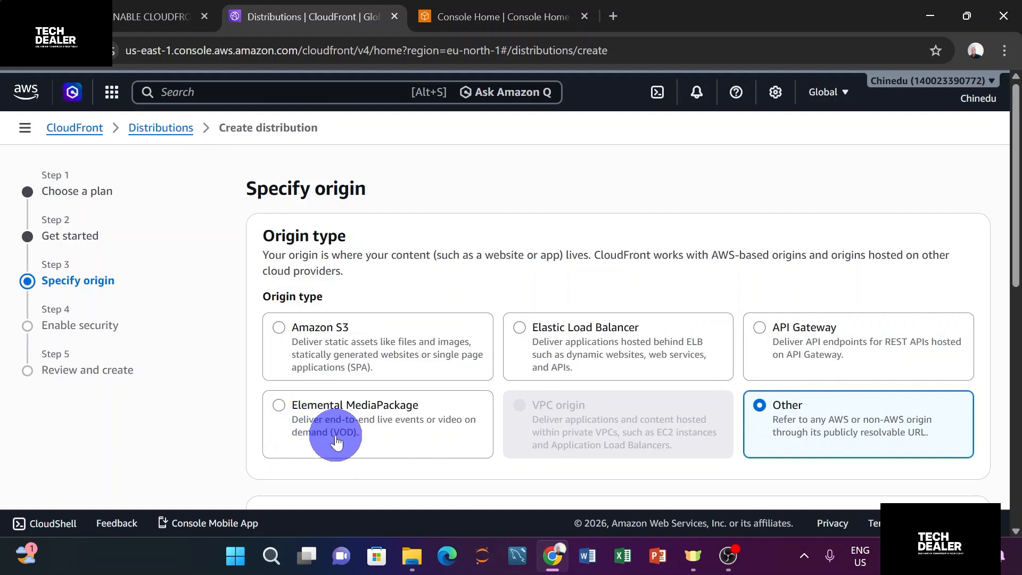
{"action": "left_click", "coordinate": [274, 411]}
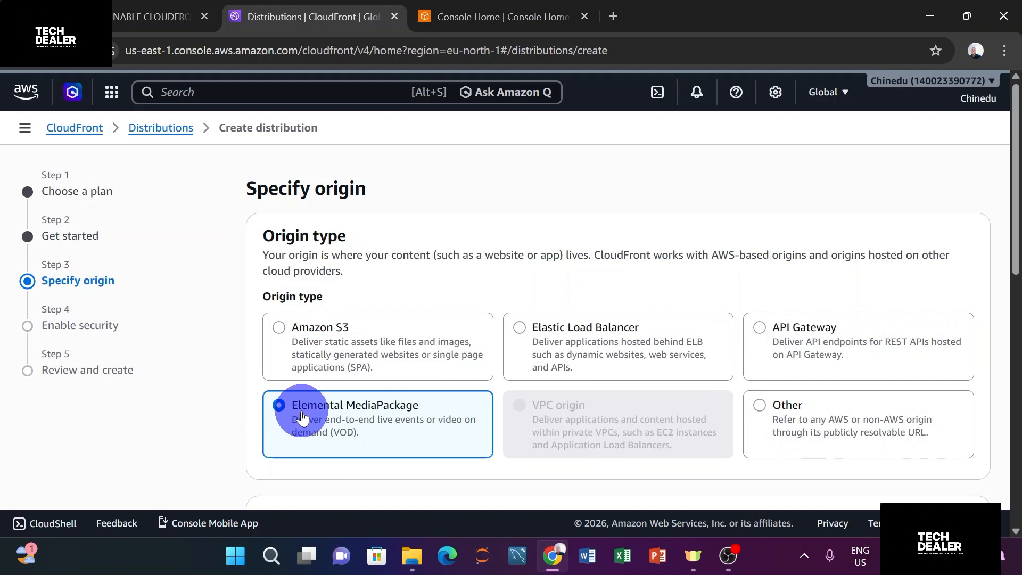
{"action": "left_click", "coordinate": [280, 331]}
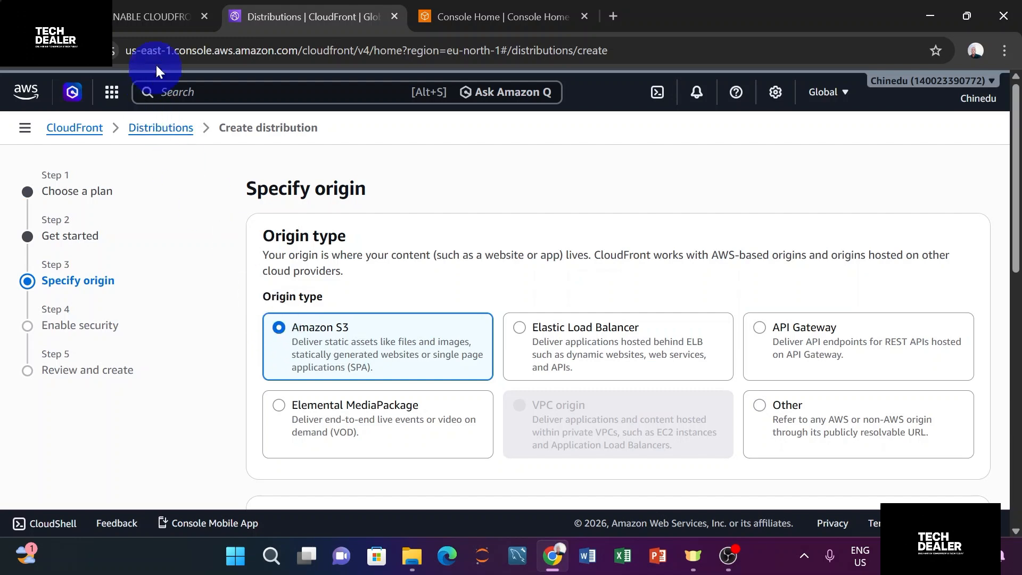
- Following the guide, choose the static-website-hosting bucket as the S3 origin and switch it to the website endpoint
{"action": "left_click", "coordinate": [155, 17]}
{"action": "scroll", "coordinate": [405, 316], "scroll_direction": "down", "scroll_amount": 5}
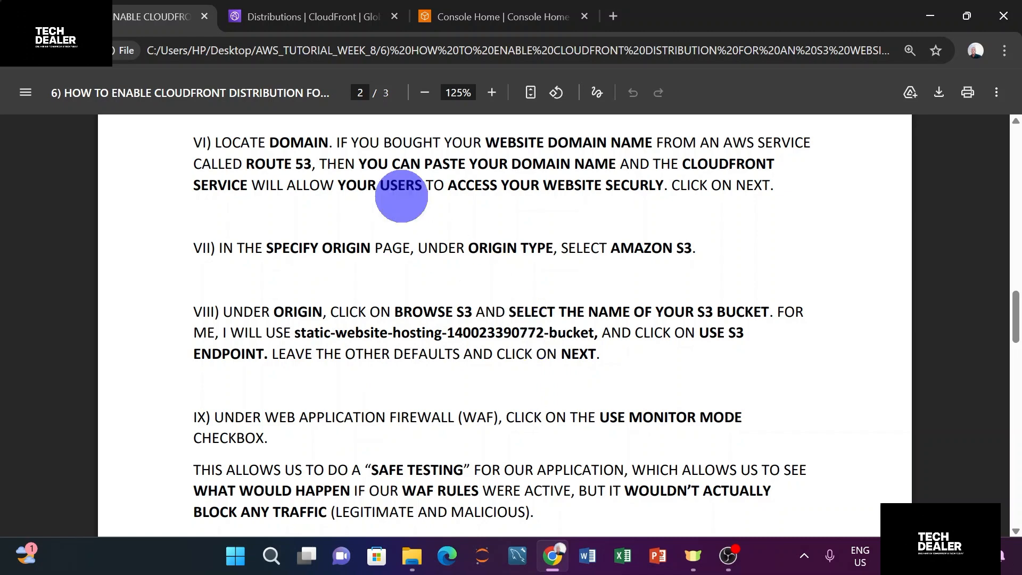
{"action": "left_click", "coordinate": [318, 17]}
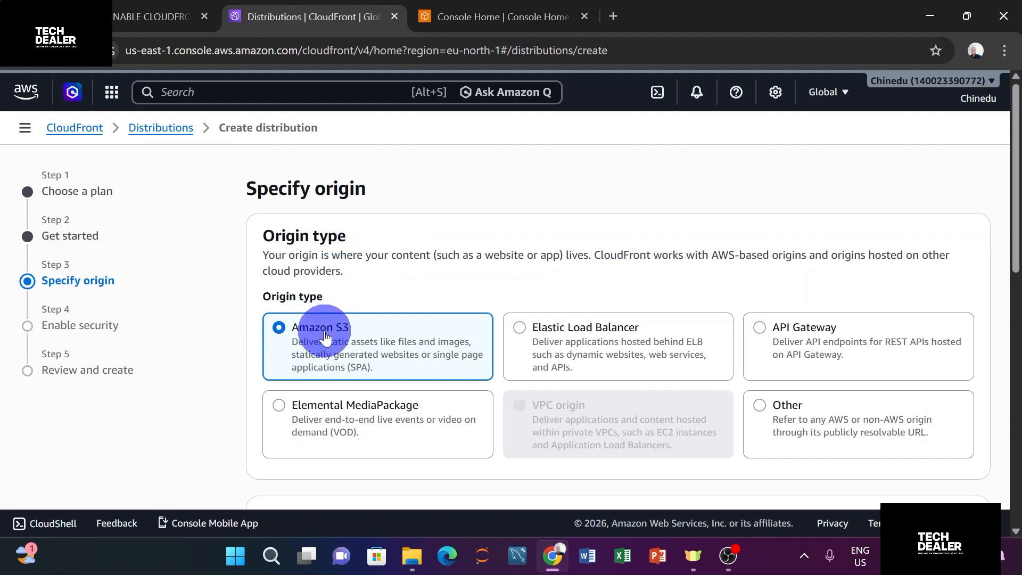
{"action": "scroll", "coordinate": [328, 335], "scroll_direction": "down", "scroll_amount": 1}
{"action": "scroll", "coordinate": [327, 336], "scroll_direction": "down", "scroll_amount": 3}
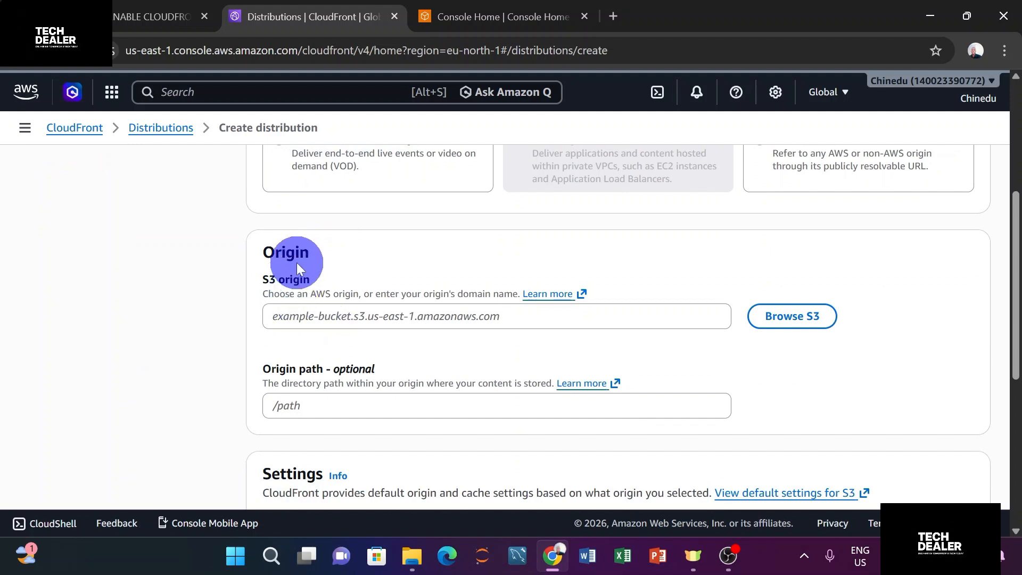
{"action": "left_click", "coordinate": [783, 308]}
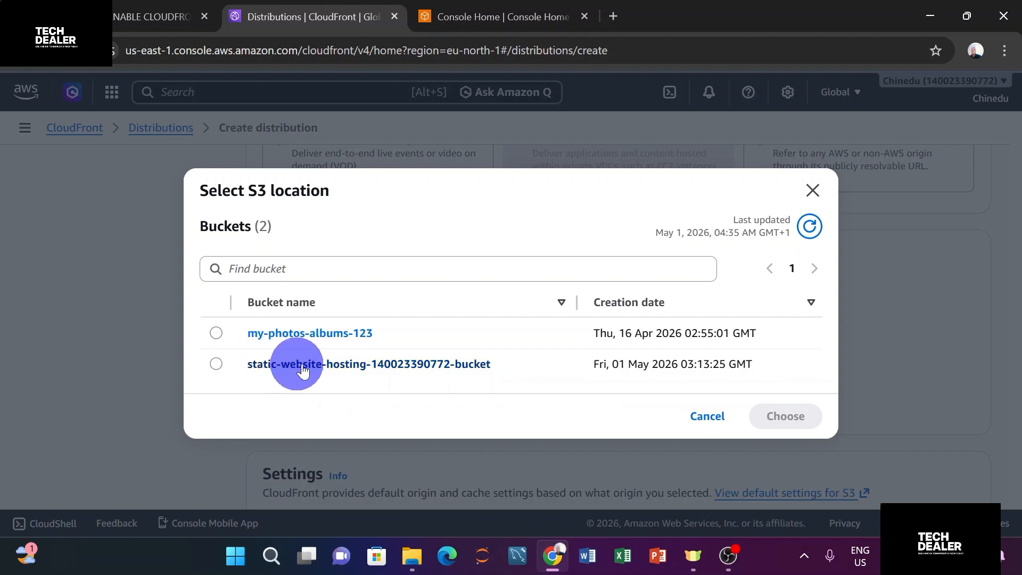
{"action": "left_click", "coordinate": [216, 364]}
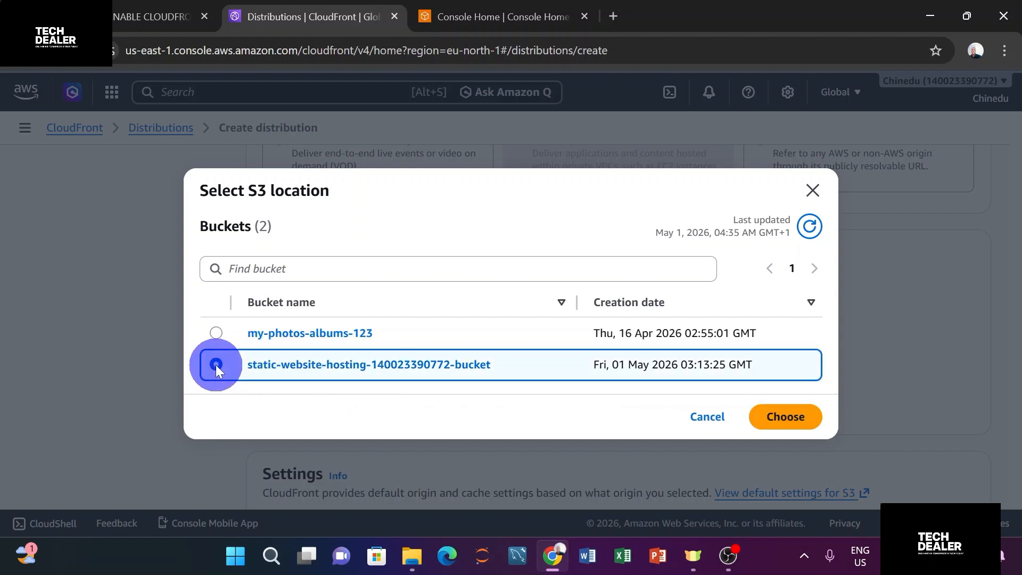
{"action": "left_click", "coordinate": [796, 420]}
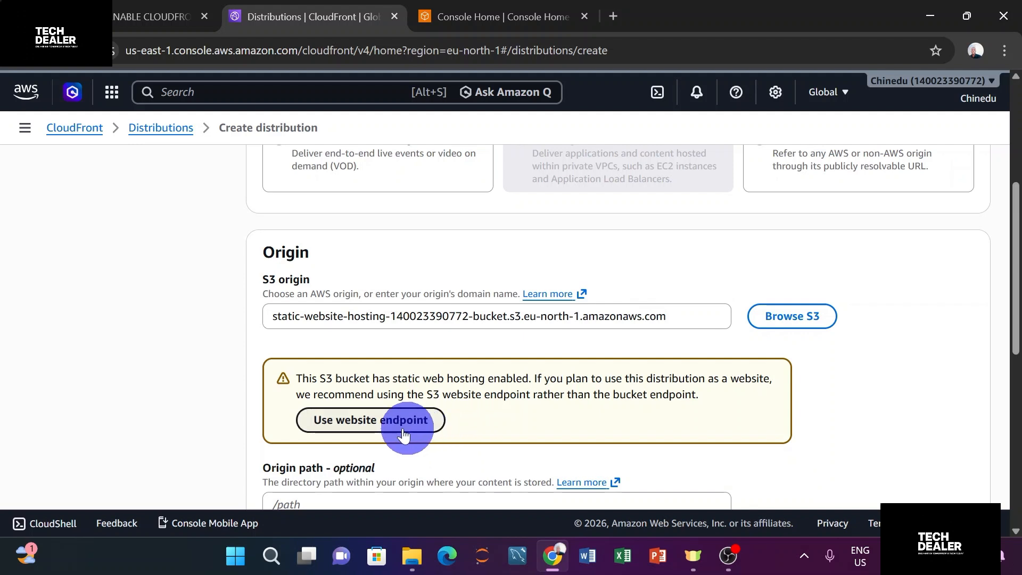
{"action": "left_click", "coordinate": [365, 426]}
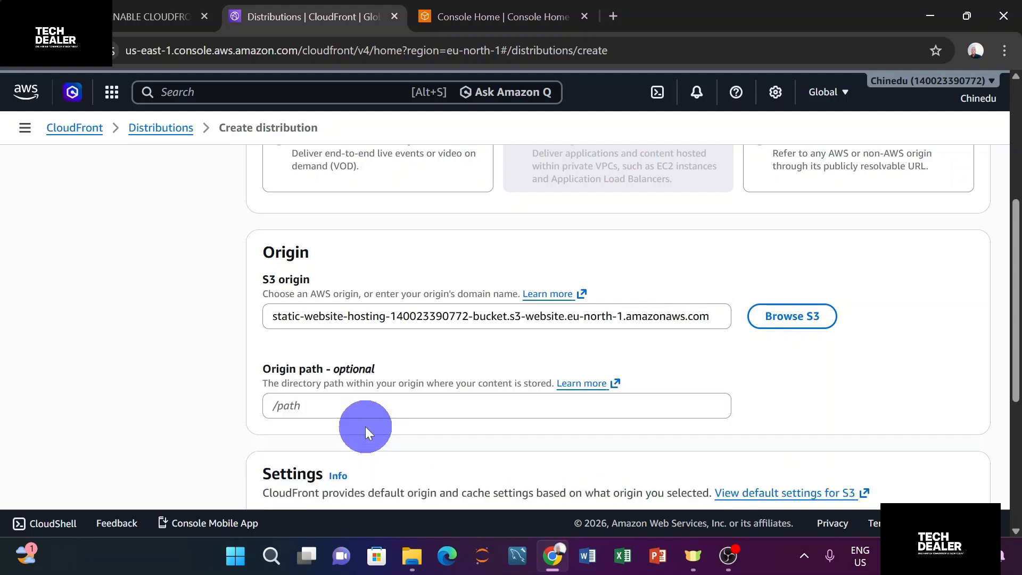
- Check the guide's remaining origin instructions, keep the recommended origin and cache settings, and continue to the Enable security page
{"action": "scroll", "coordinate": [378, 404], "scroll_direction": "down", "scroll_amount": 1}
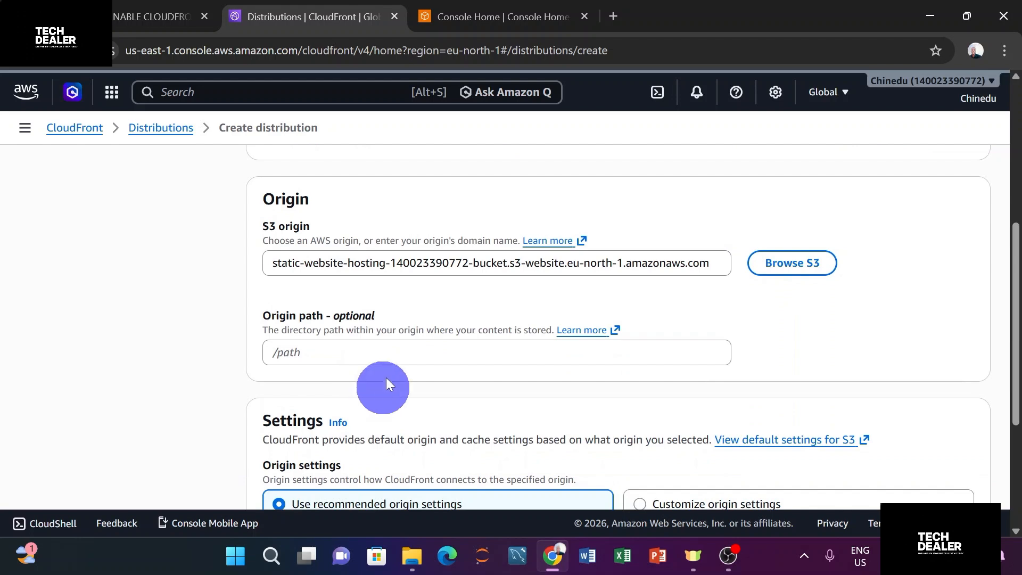
{"action": "left_click", "coordinate": [146, 11]}
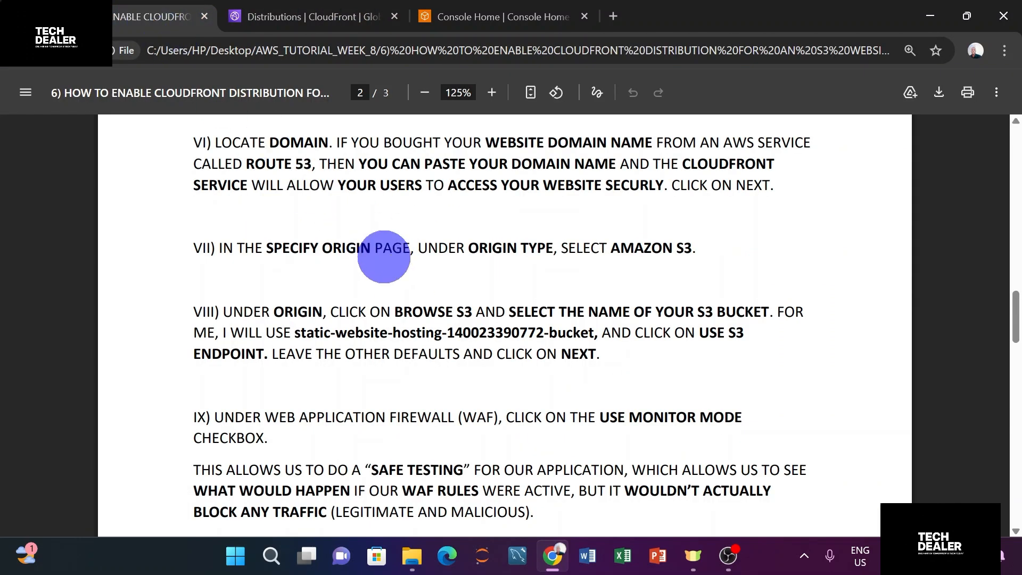
{"action": "scroll", "coordinate": [384, 257], "scroll_direction": "down", "scroll_amount": 2}
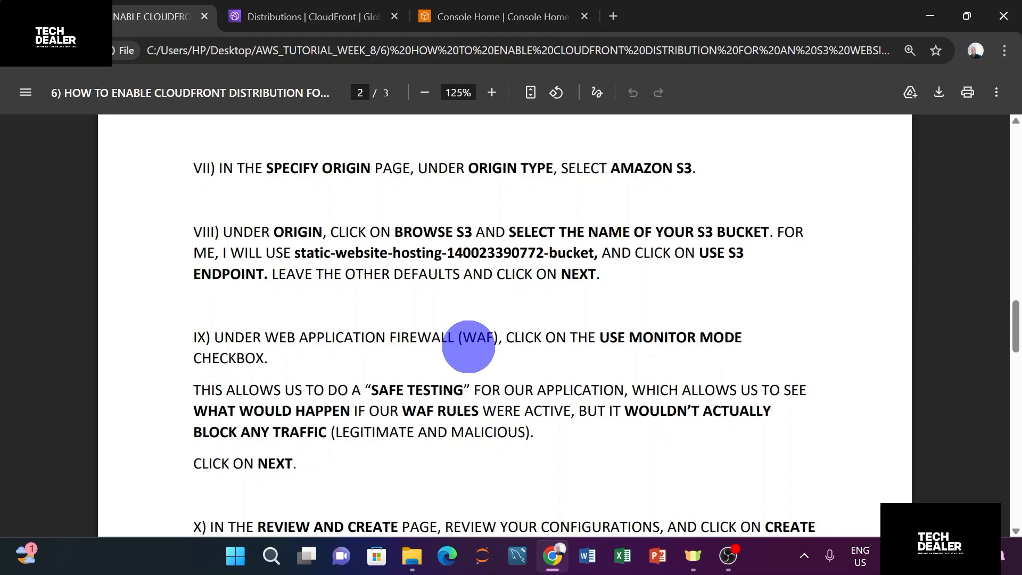
{"action": "left_click", "coordinate": [326, 19]}
{"action": "scroll", "coordinate": [434, 294], "scroll_direction": "down", "scroll_amount": 2}
{"action": "scroll", "coordinate": [428, 307], "scroll_direction": "down", "scroll_amount": 1}
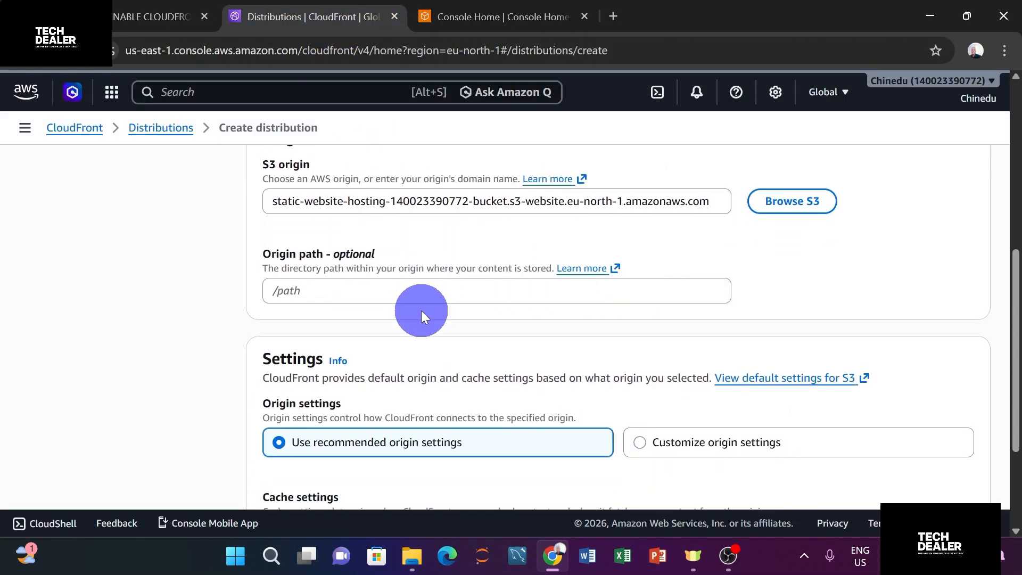
{"action": "scroll", "coordinate": [378, 272], "scroll_direction": "down", "scroll_amount": 3}
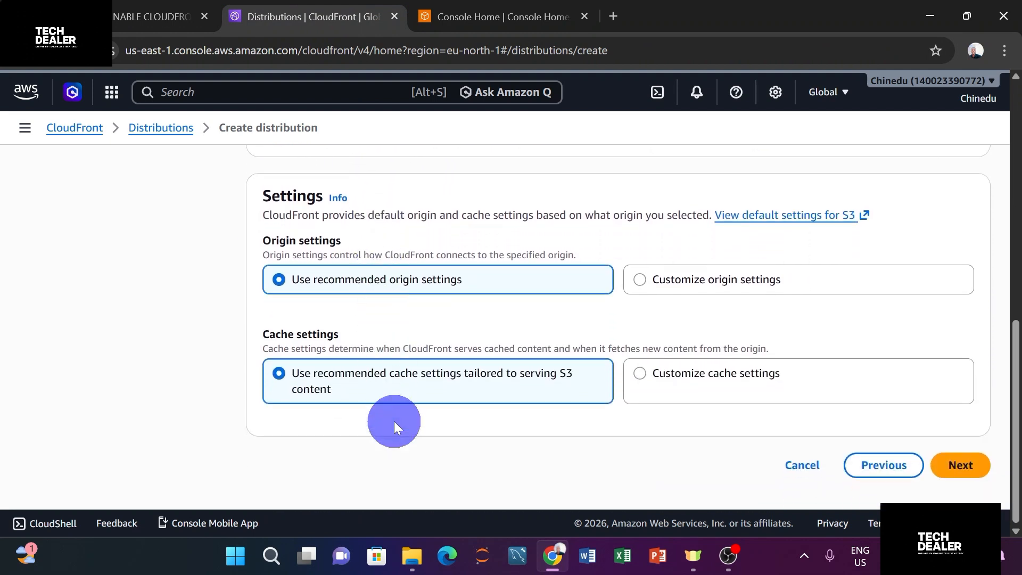
{"action": "left_click", "coordinate": [961, 468]}
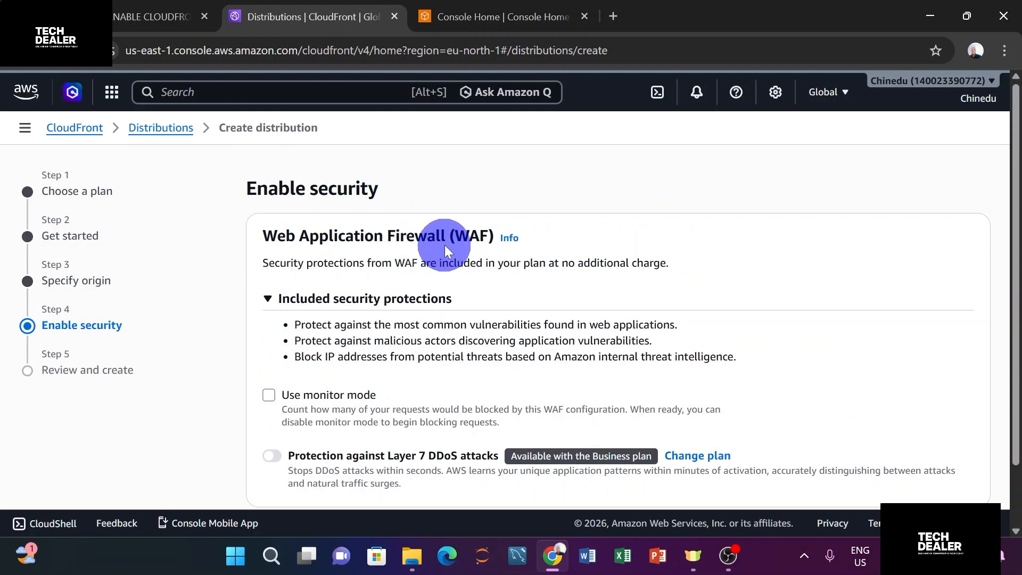
- Check the guide's firewall instruction, enable WAF monitor mode and continue to the Review and create page
{"action": "scroll", "coordinate": [445, 246], "scroll_direction": "down", "scroll_amount": 1}
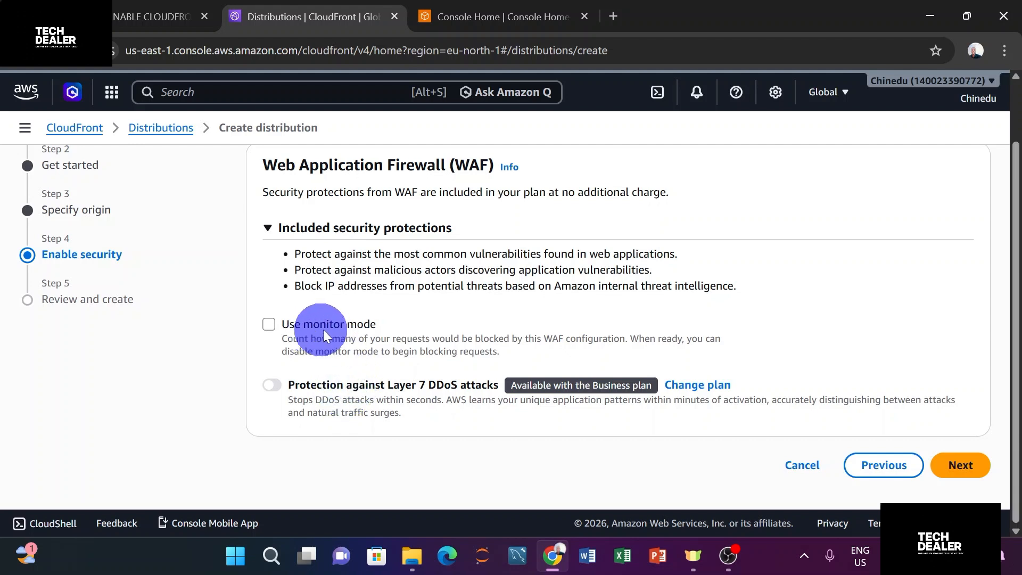
{"action": "left_click", "coordinate": [158, 19]}
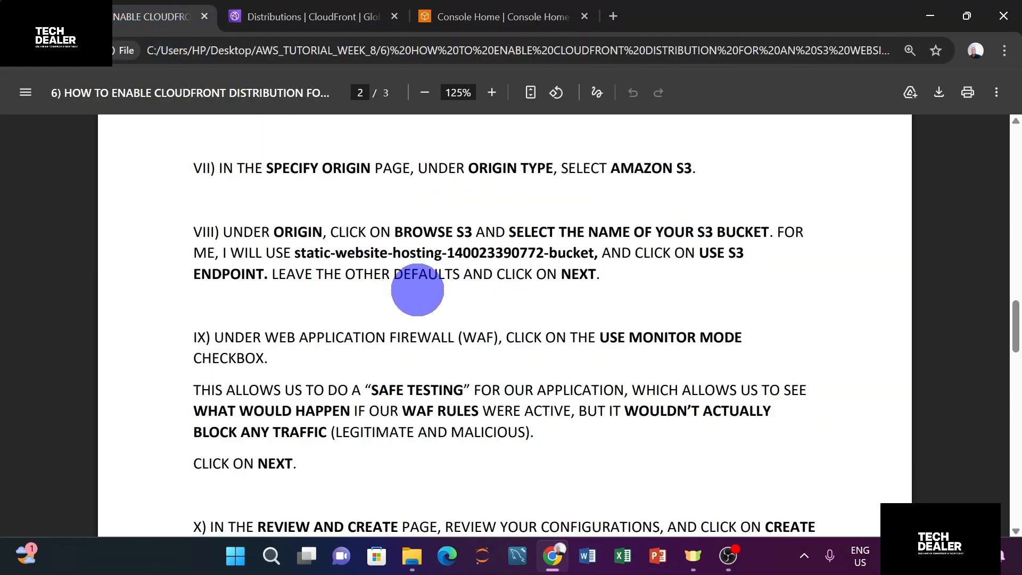
{"action": "scroll", "coordinate": [420, 285], "scroll_direction": "down", "scroll_amount": 1}
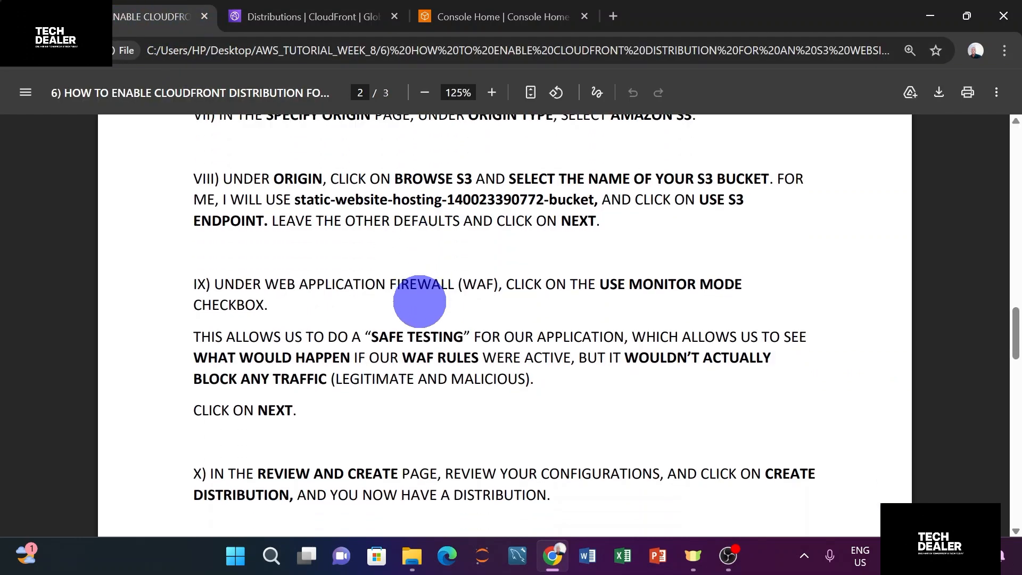
{"action": "scroll", "coordinate": [420, 302], "scroll_direction": "down", "scroll_amount": 1}
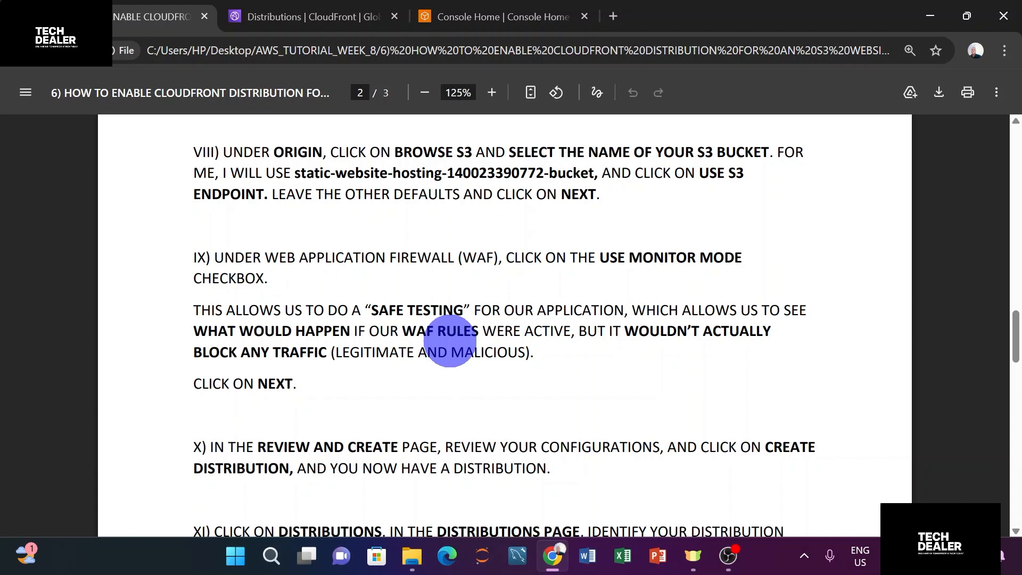
{"action": "left_click", "coordinate": [306, 18]}
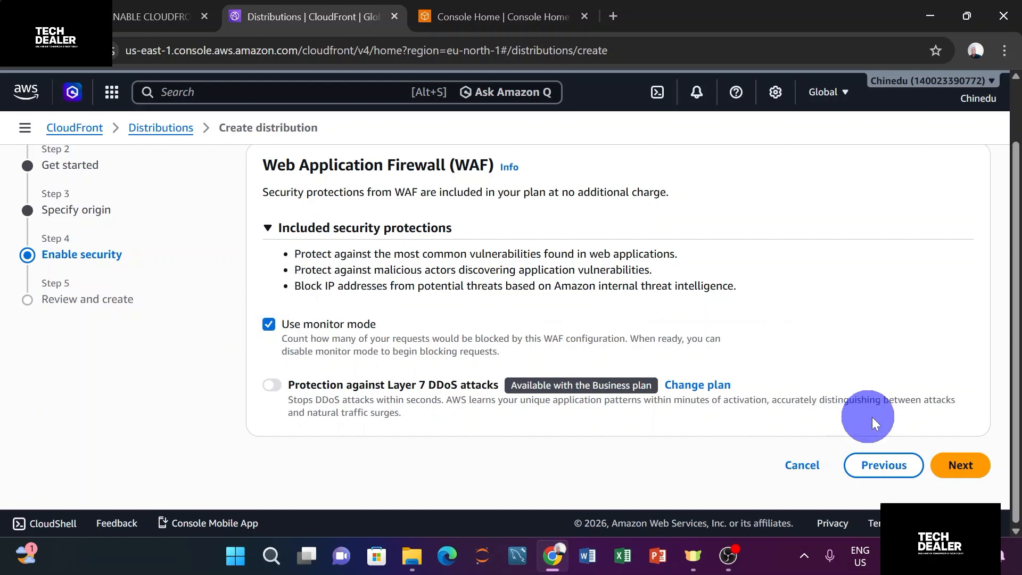
{"action": "left_click", "coordinate": [953, 467]}
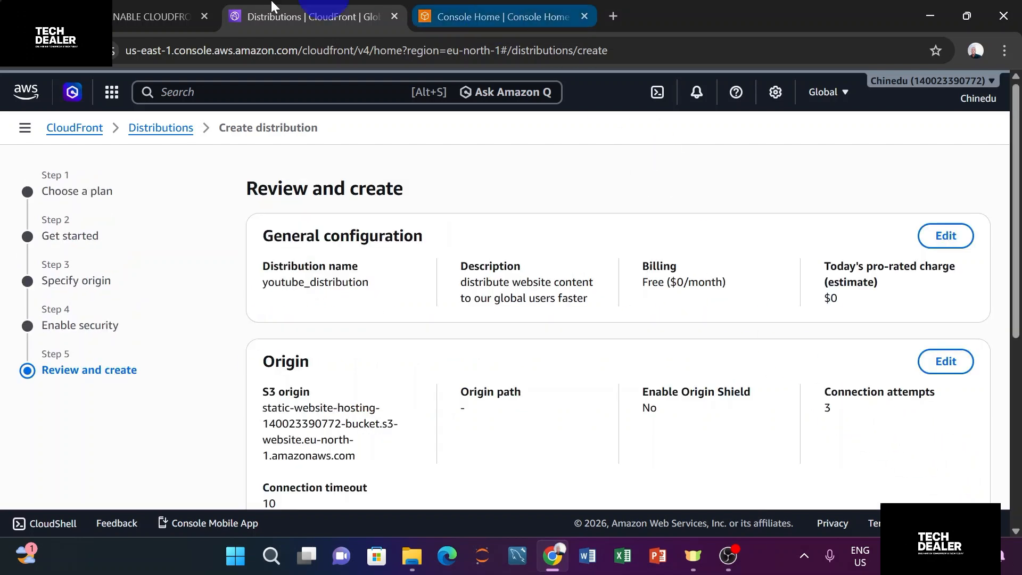
- Review the general, origin, cache and security settings, and create the distribution
{"action": "scroll", "coordinate": [454, 267], "scroll_direction": "down", "scroll_amount": 1}
{"action": "scroll", "coordinate": [454, 271], "scroll_direction": "down", "scroll_amount": 5}
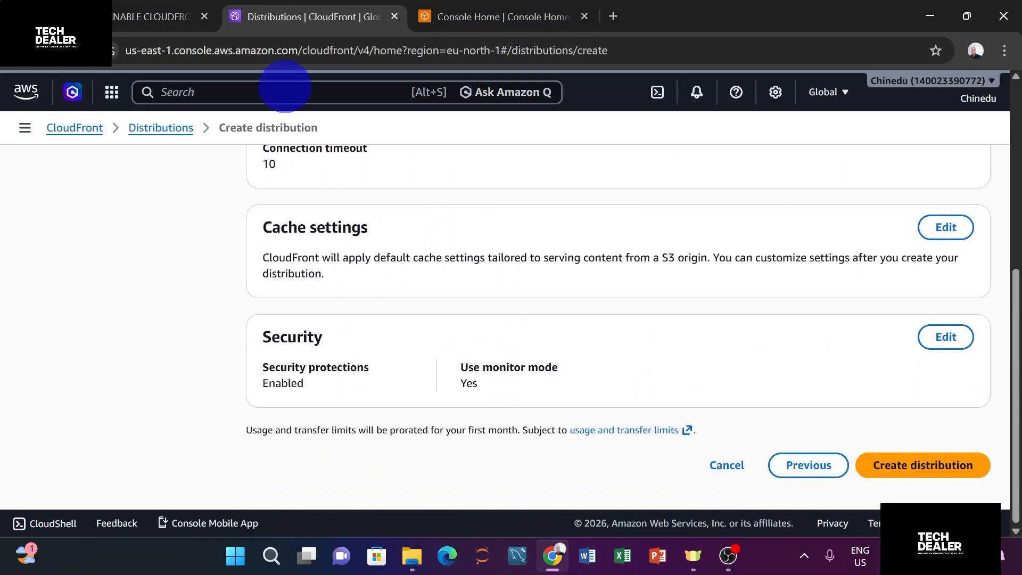
{"action": "scroll", "coordinate": [498, 276], "scroll_direction": "up", "scroll_amount": 6}
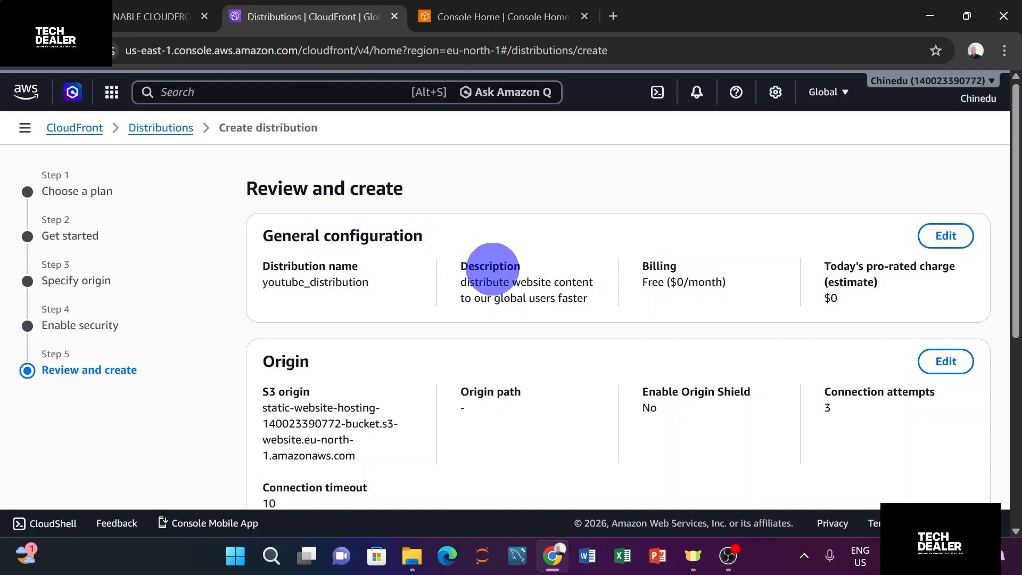
{"action": "scroll", "coordinate": [600, 275], "scroll_direction": "down", "scroll_amount": 6}
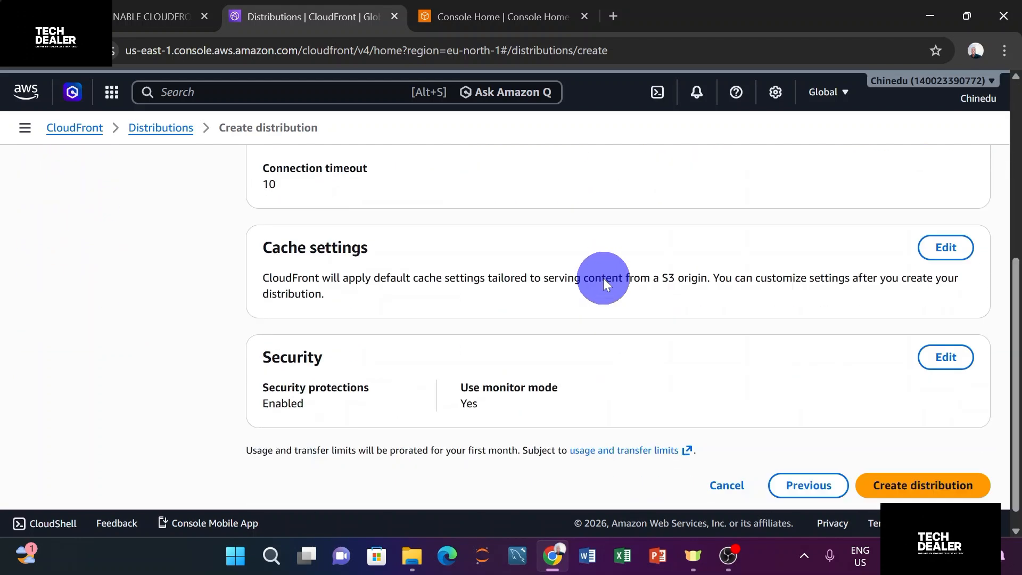
{"action": "left_click", "coordinate": [899, 467]}
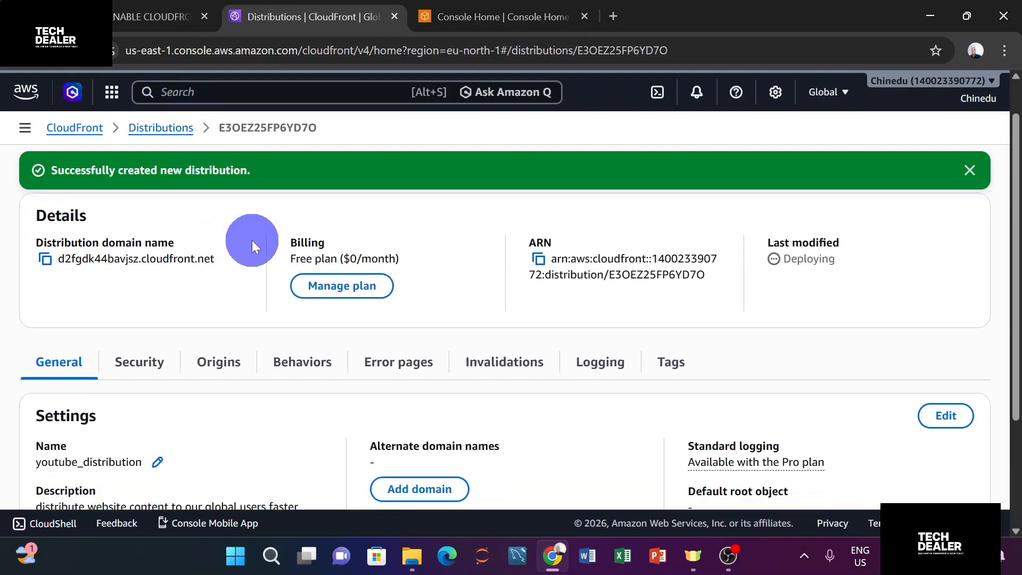
- Open the distributions list and, following the guide, locate the new distribution's standard domain name
{"action": "left_click", "coordinate": [155, 131]}
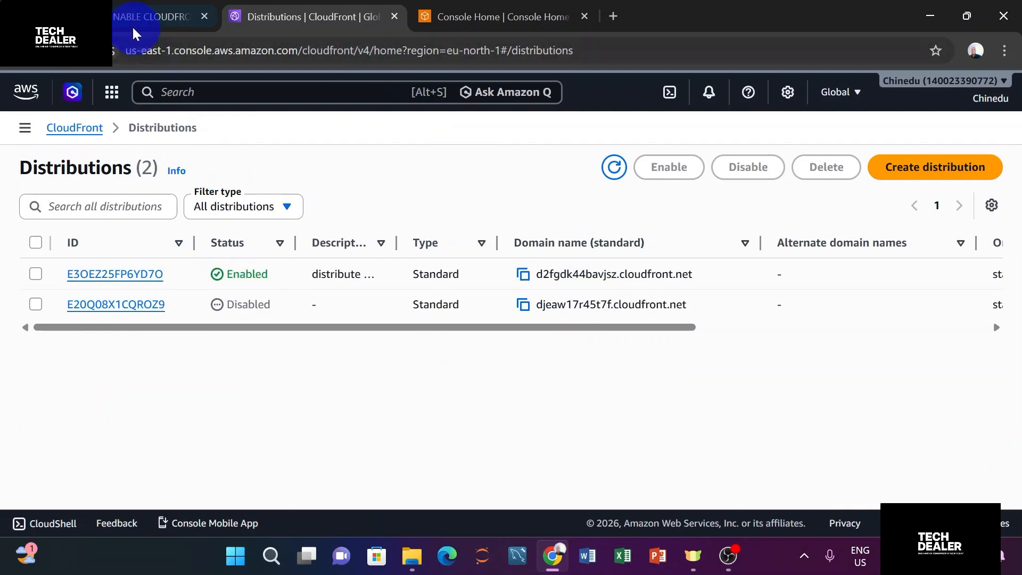
{"action": "left_click", "coordinate": [155, 17]}
{"action": "scroll", "coordinate": [375, 281], "scroll_direction": "down", "scroll_amount": 3}
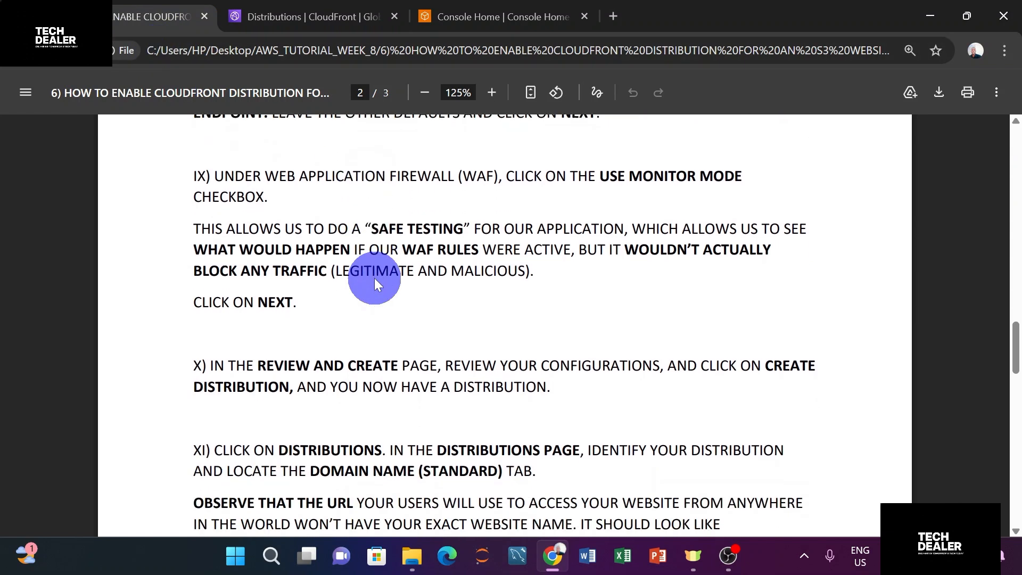
{"action": "scroll", "coordinate": [374, 277], "scroll_direction": "down", "scroll_amount": 1}
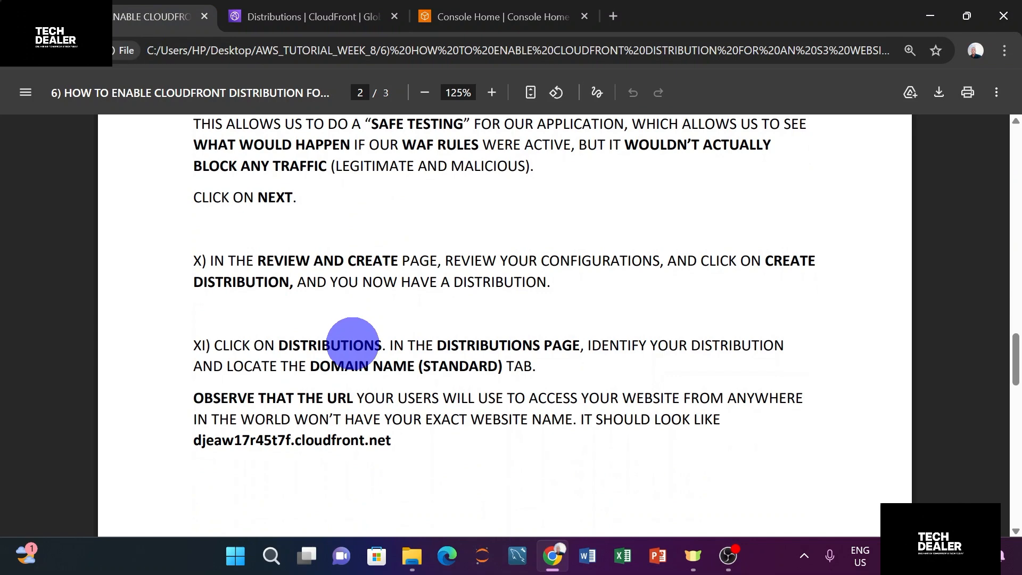
{"action": "left_click", "coordinate": [321, 31]}
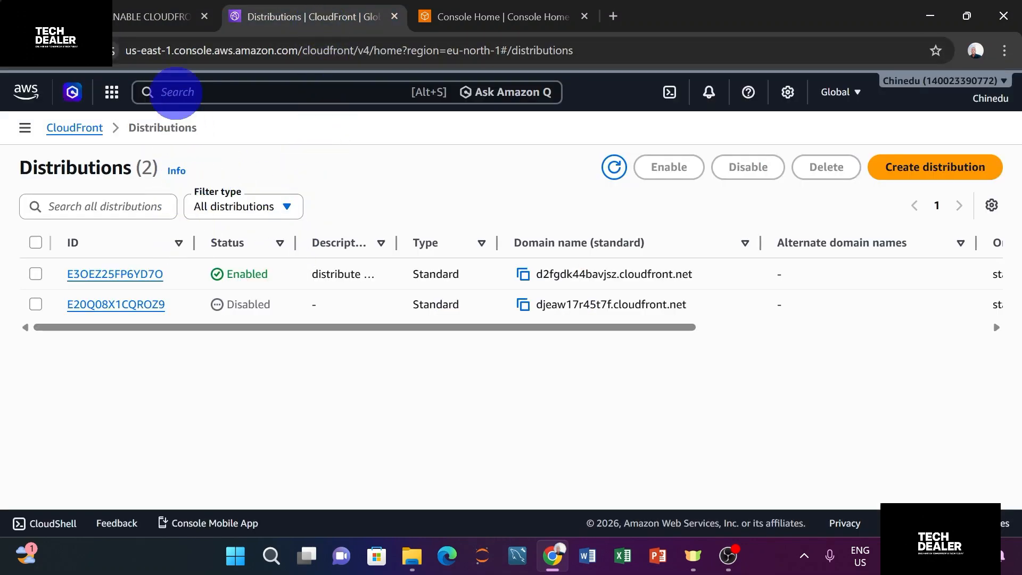
{"action": "left_click", "coordinate": [155, 17]}
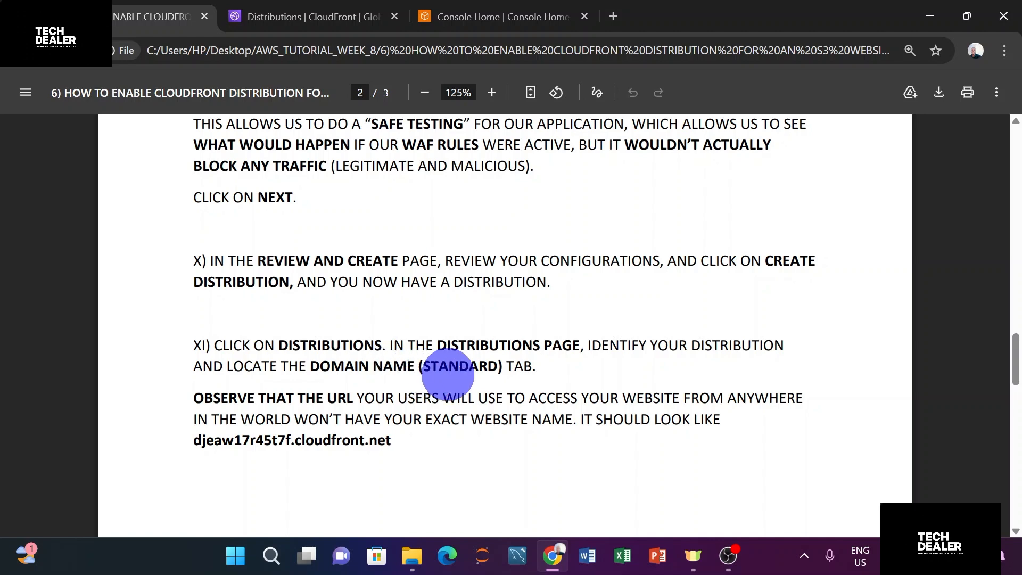
{"action": "left_click", "coordinate": [341, 17]}
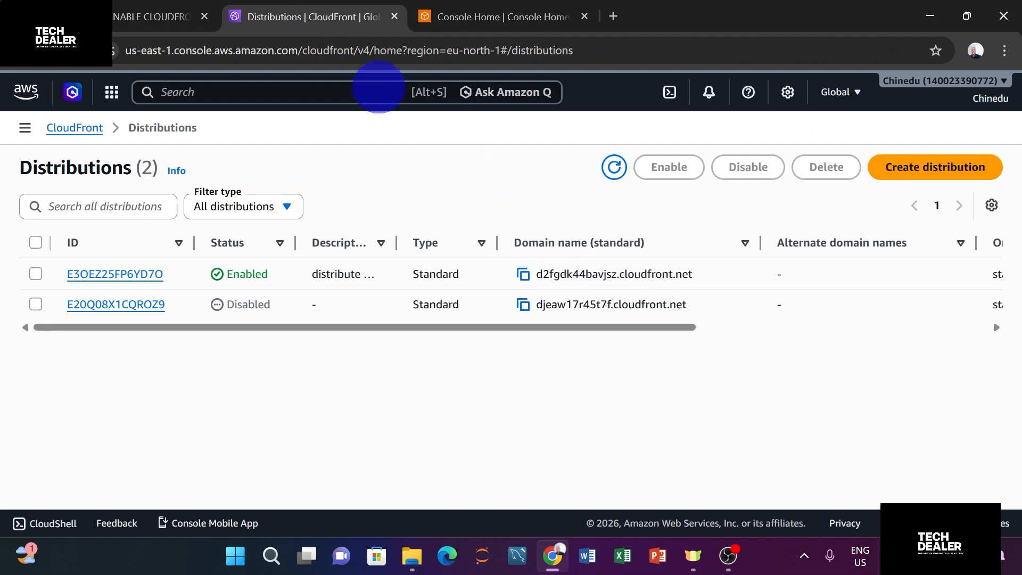
- Read the guide's closing notes on the CloudFront URL and custom domain names, comparing them with the domain names in the distributions list
{"action": "left_click", "coordinate": [159, 16]}
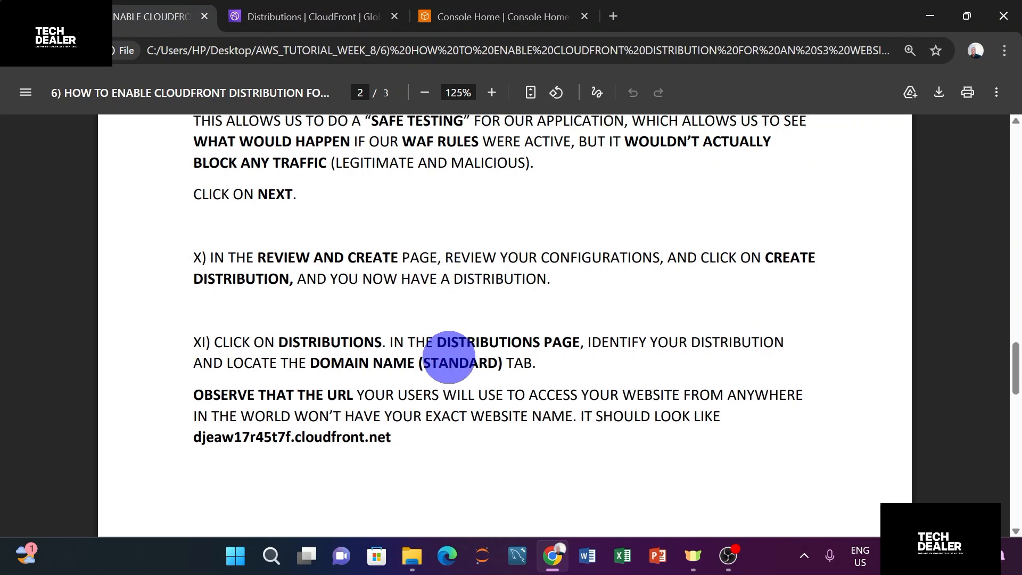
{"action": "scroll", "coordinate": [394, 351], "scroll_direction": "down", "scroll_amount": 2}
{"action": "scroll", "coordinate": [361, 338], "scroll_direction": "down", "scroll_amount": 2}
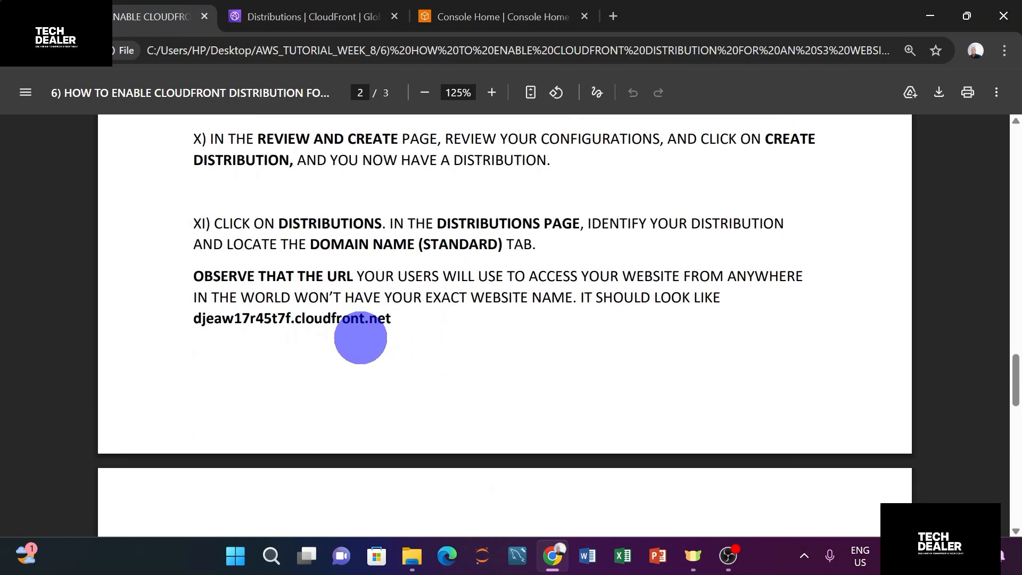
{"action": "scroll", "coordinate": [362, 337], "scroll_direction": "down", "scroll_amount": 2}
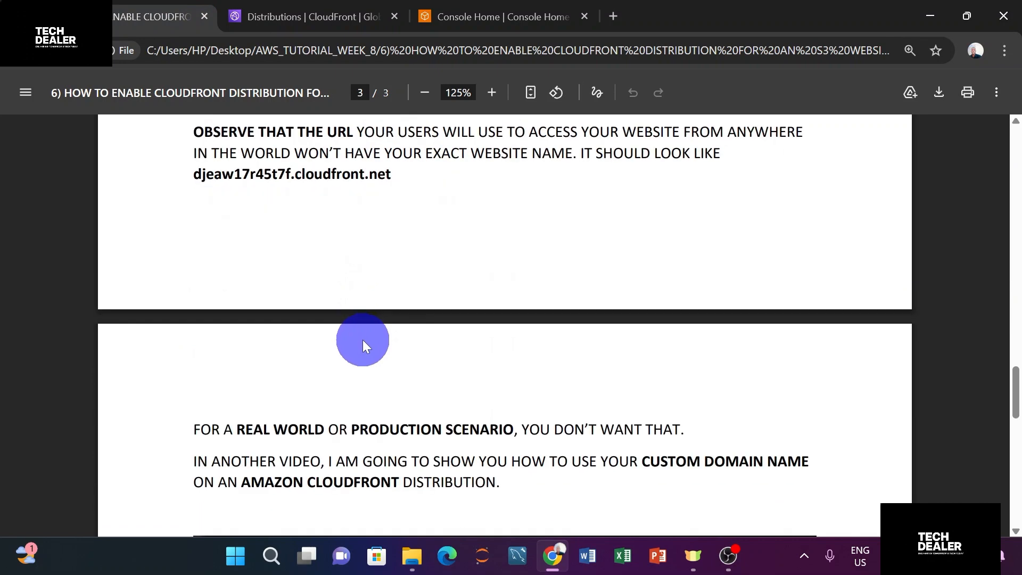
{"action": "left_click", "coordinate": [306, 16]}
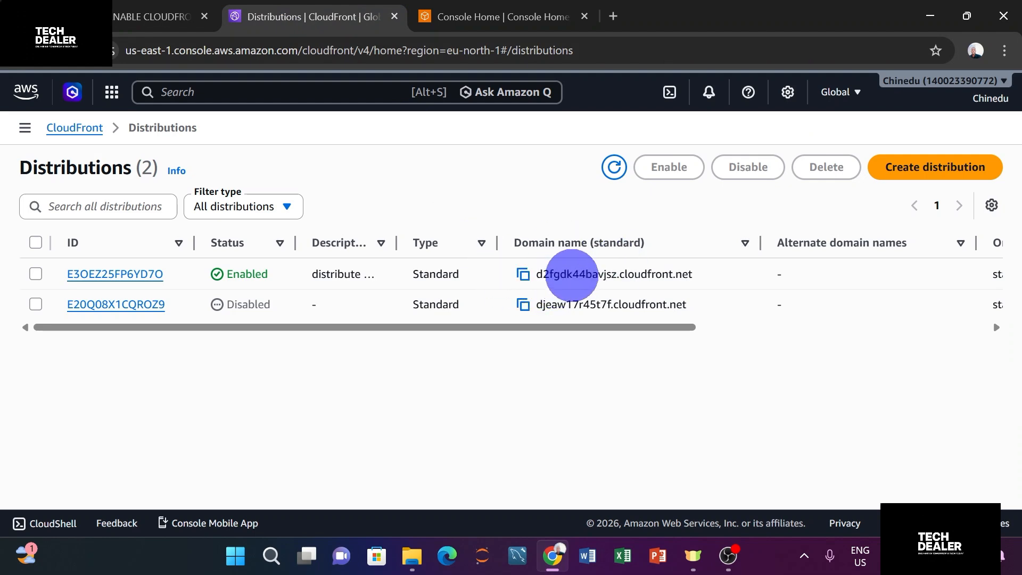
{"action": "left_click", "coordinate": [154, 18]}
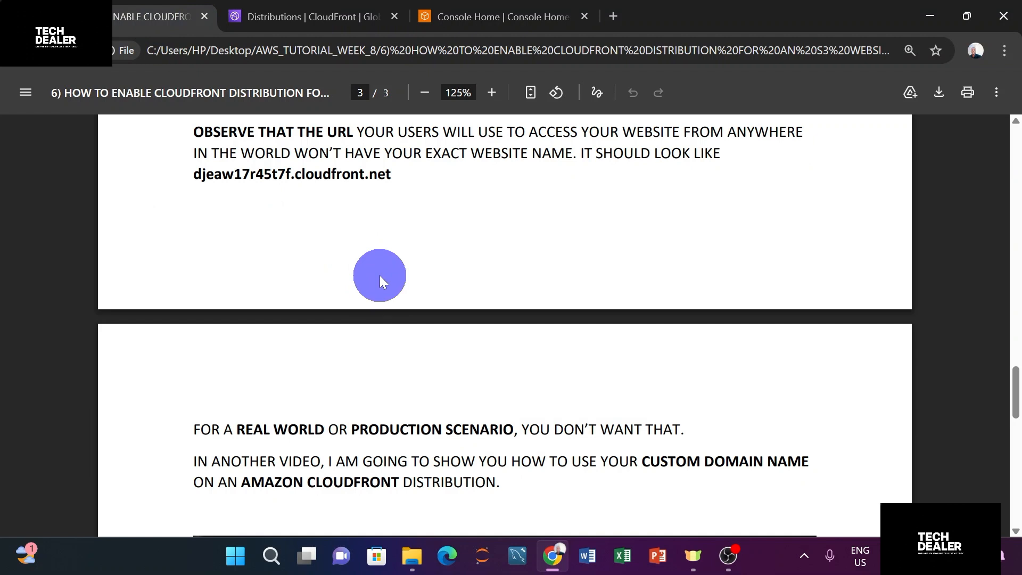
{"action": "scroll", "coordinate": [392, 269], "scroll_direction": "down", "scroll_amount": 2}
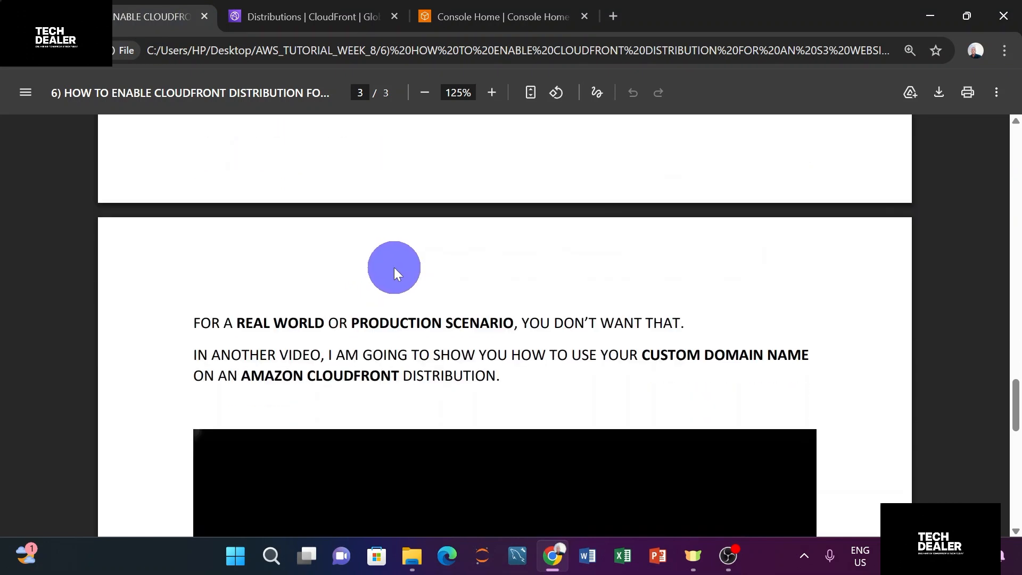
{"action": "scroll", "coordinate": [394, 268], "scroll_direction": "up", "scroll_amount": 1}
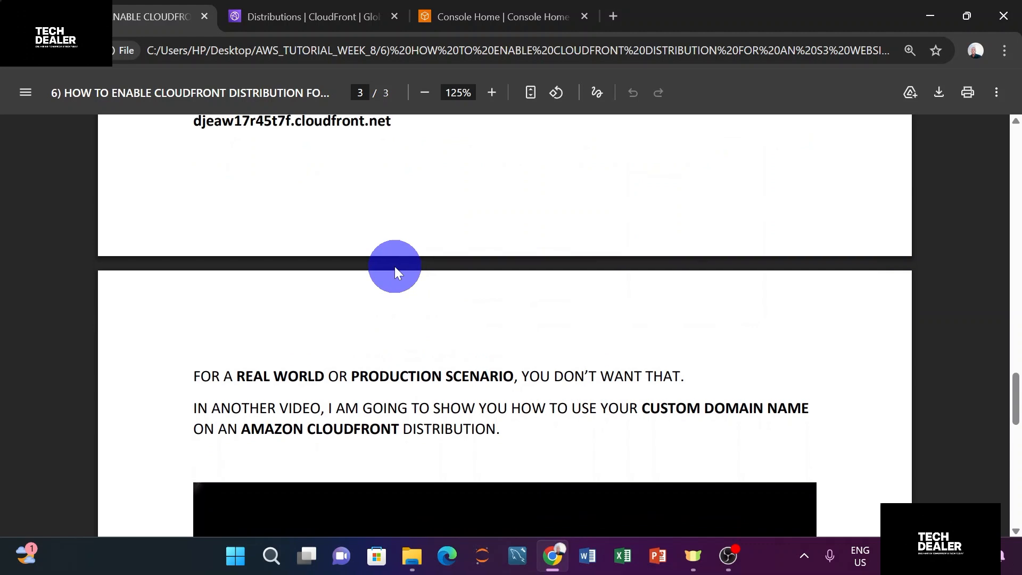
{"action": "left_click", "coordinate": [314, 16]}
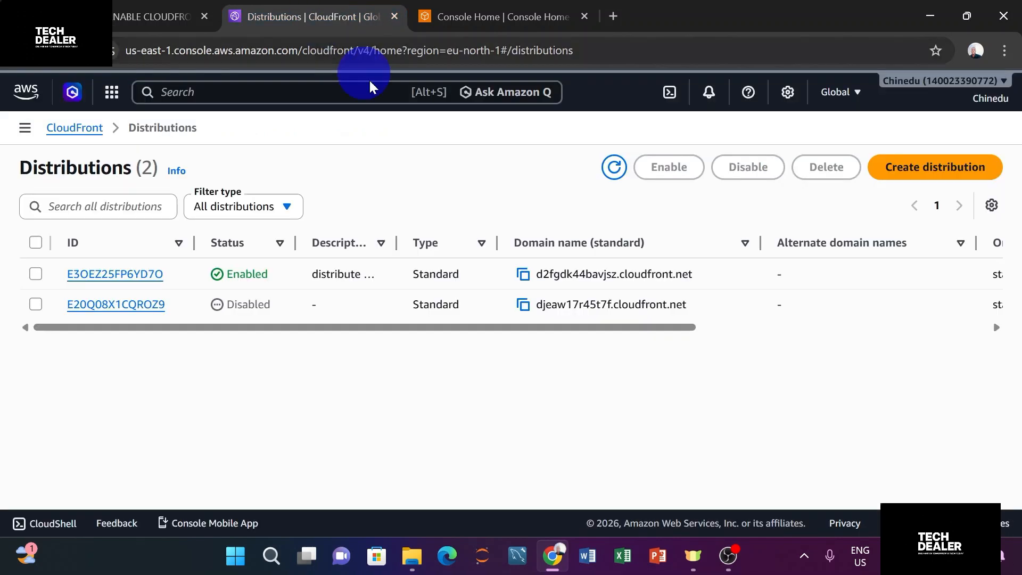